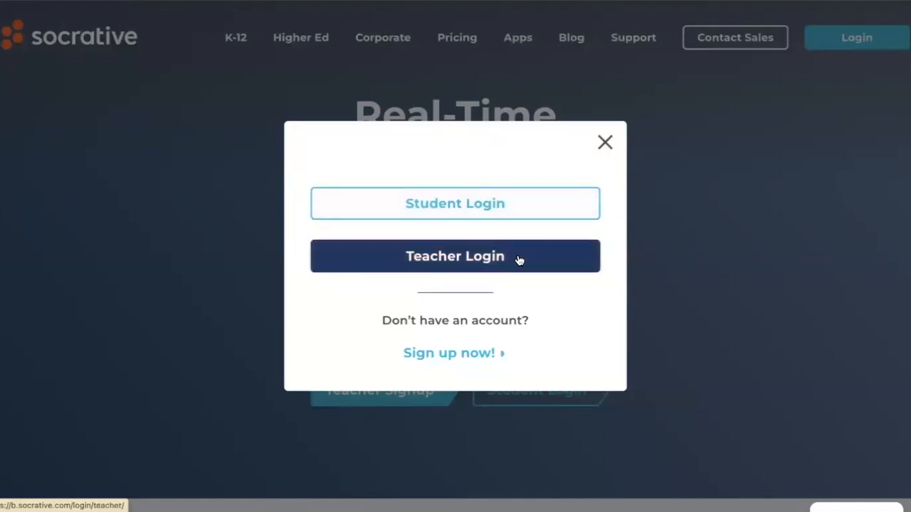
Step: Sign in through the teacher login and dismiss the Spring savings offer
{"action": "left_click", "coordinate": [519, 206]}
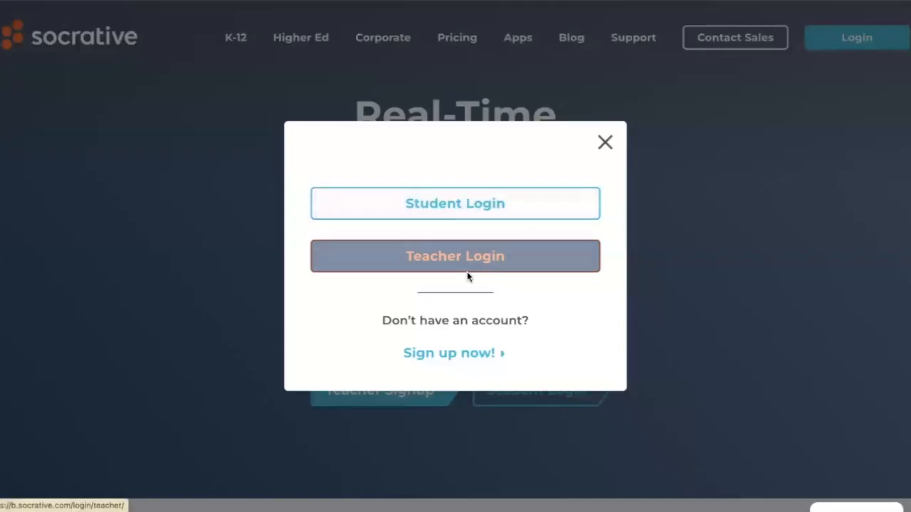
{"action": "left_click", "coordinate": [470, 262]}
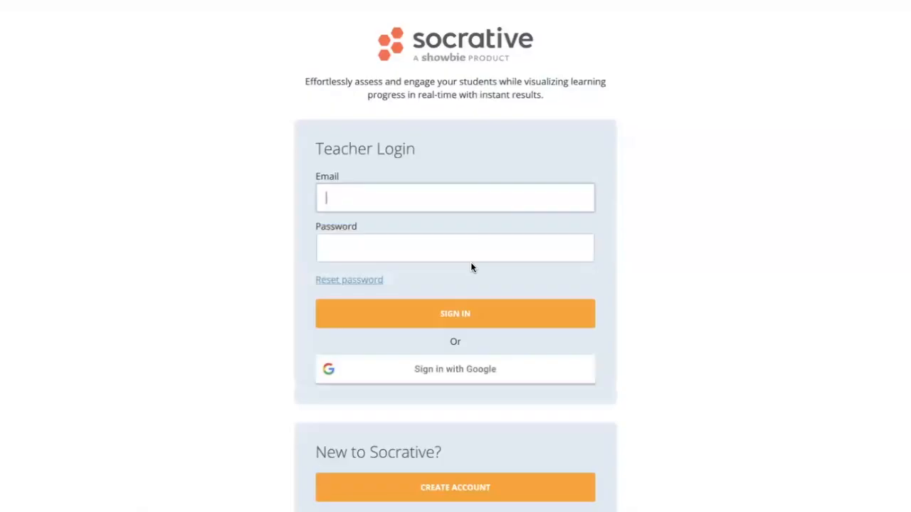
{"action": "left_click", "coordinate": [442, 320]}
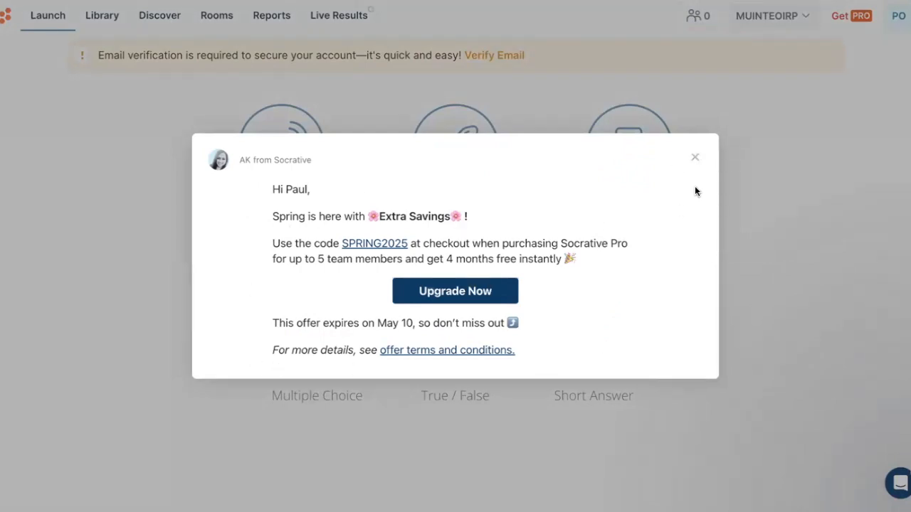
{"action": "left_click", "coordinate": [695, 158]}
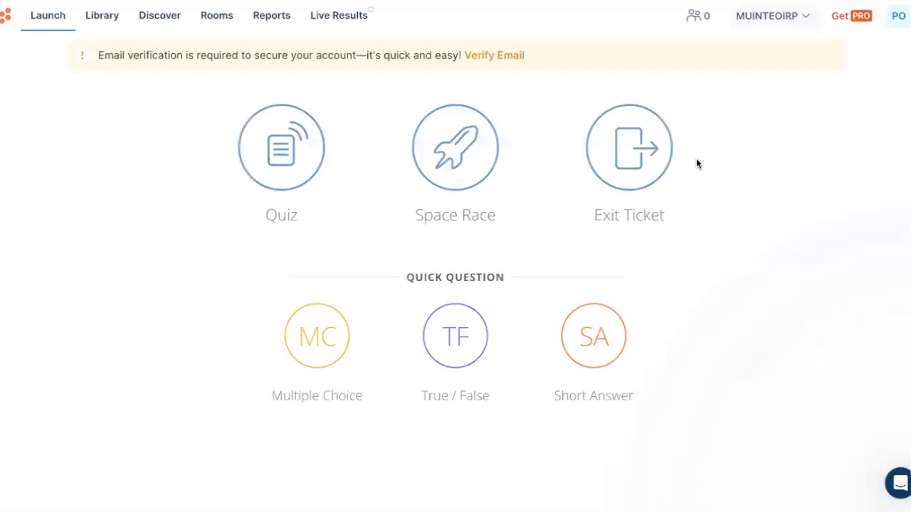
Step: Check the list of rooms and the launch settings of the "+9 and -9" quiz, closing both without launching
{"action": "left_click", "coordinate": [806, 22]}
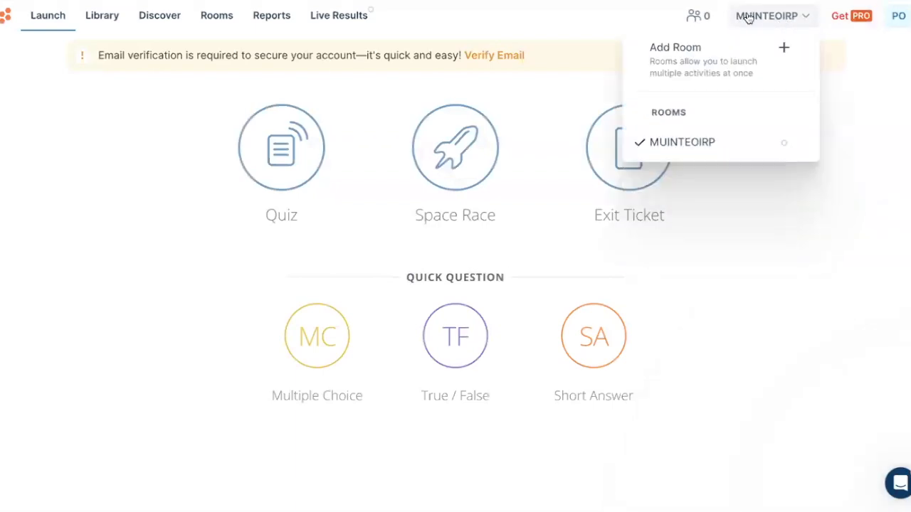
{"action": "left_click", "coordinate": [809, 20]}
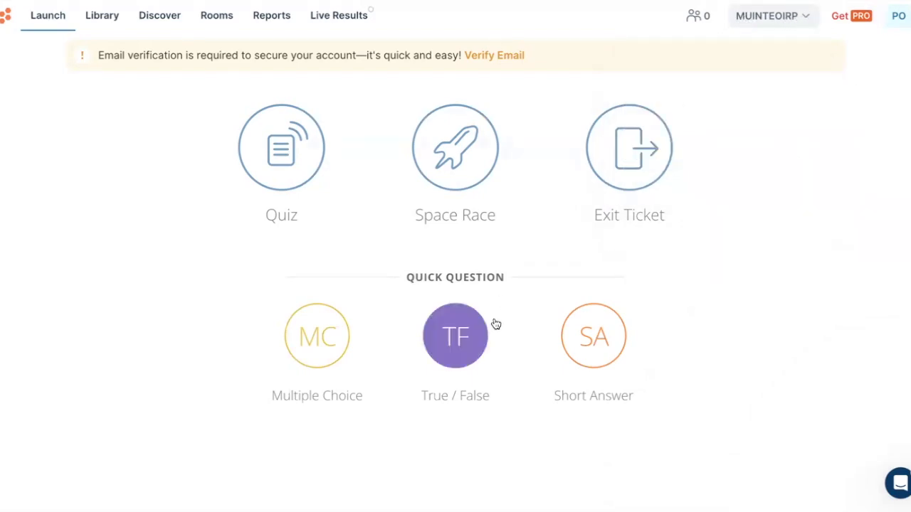
{"action": "left_click", "coordinate": [286, 176]}
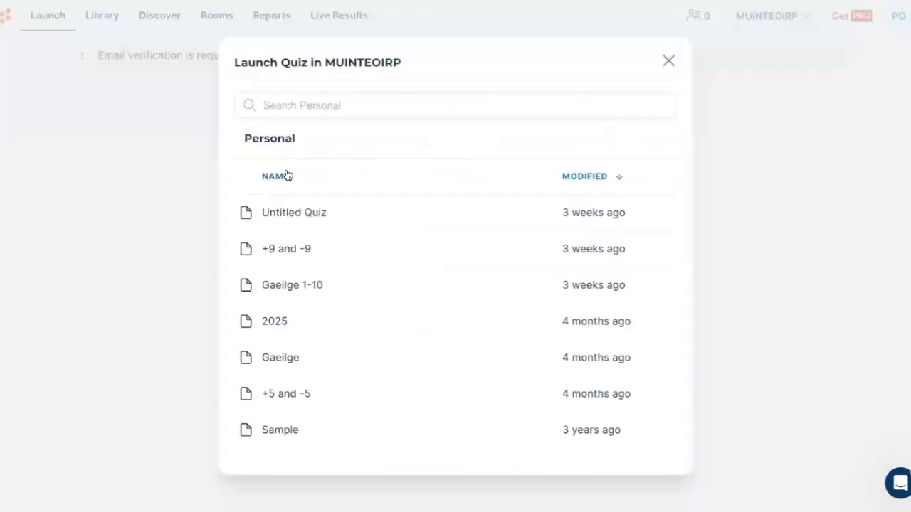
{"action": "left_click", "coordinate": [306, 251]}
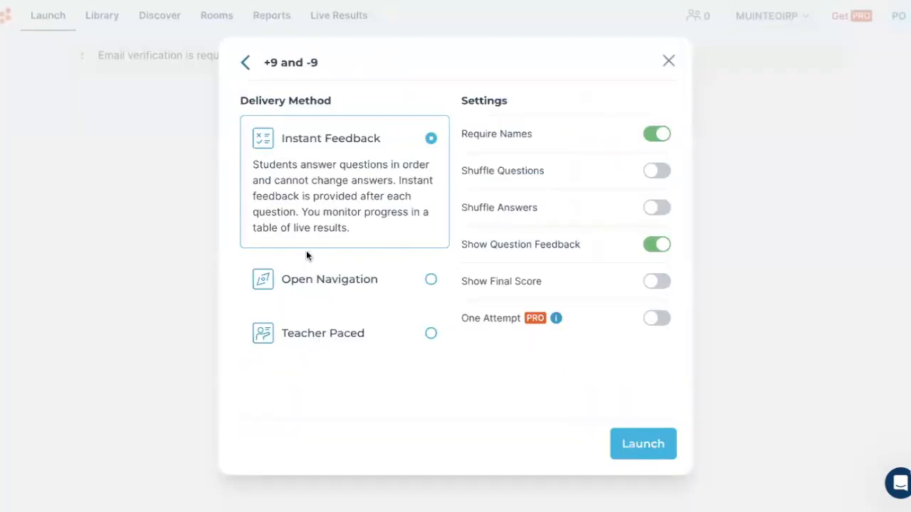
{"action": "left_click", "coordinate": [669, 61]}
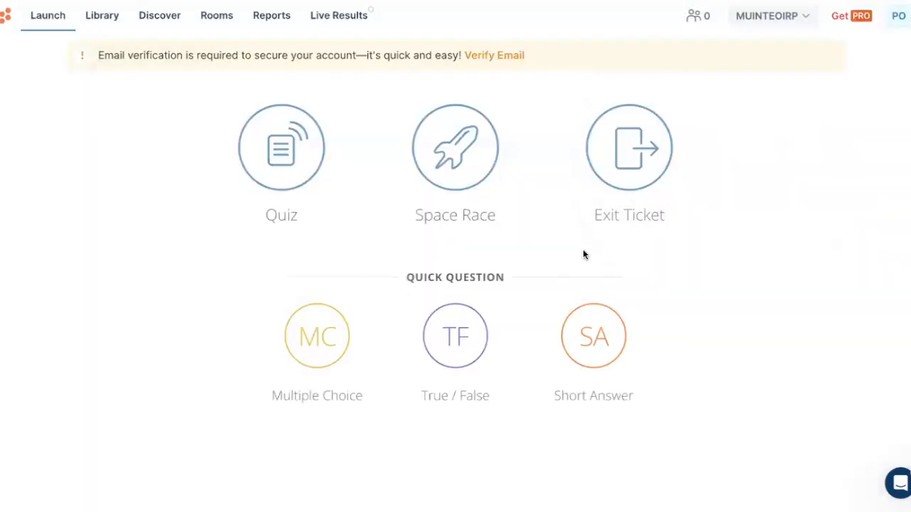
Step: Open the "+9 and -9" quiz from the quiz library
{"action": "left_click", "coordinate": [99, 16]}
{"action": "scroll", "coordinate": [452, 315], "scroll_direction": "down", "scroll_amount": 1}
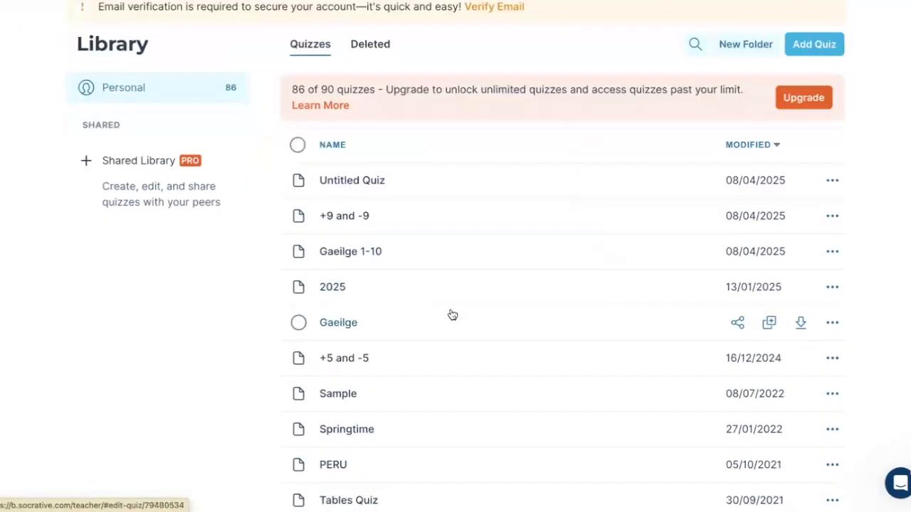
{"action": "left_click", "coordinate": [345, 223]}
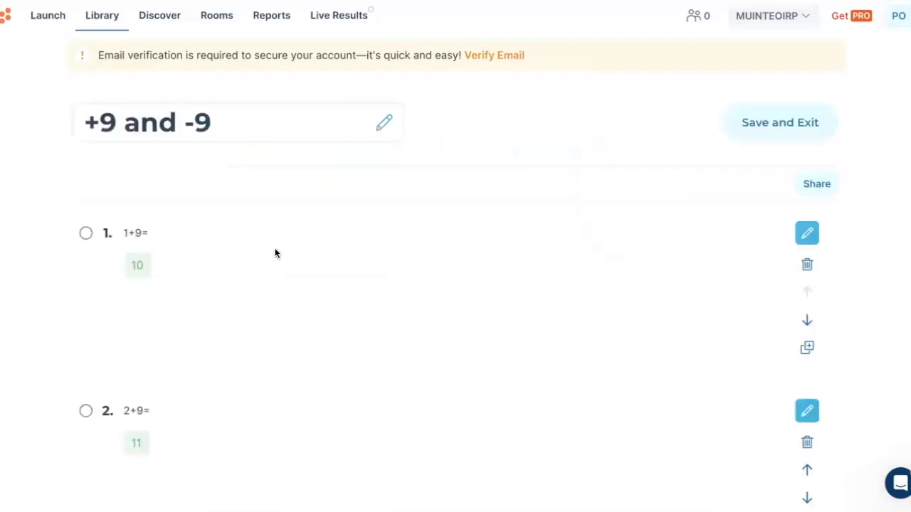
Step: Review the questions and accepted answers throughout the "+9 and -9" quiz
{"action": "scroll", "coordinate": [154, 254], "scroll_direction": "down", "scroll_amount": 2}
{"action": "scroll", "coordinate": [154, 257], "scroll_direction": "down", "scroll_amount": 4}
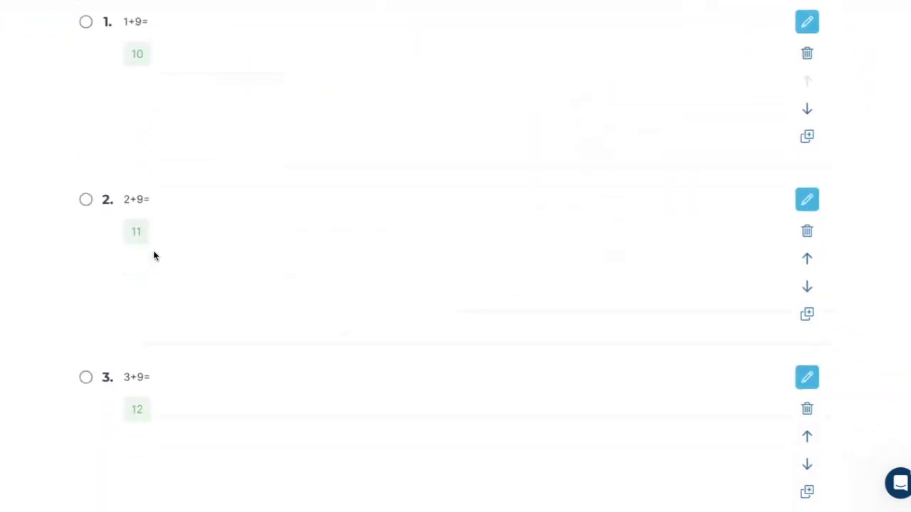
{"action": "scroll", "coordinate": [153, 253], "scroll_direction": "down", "scroll_amount": 10}
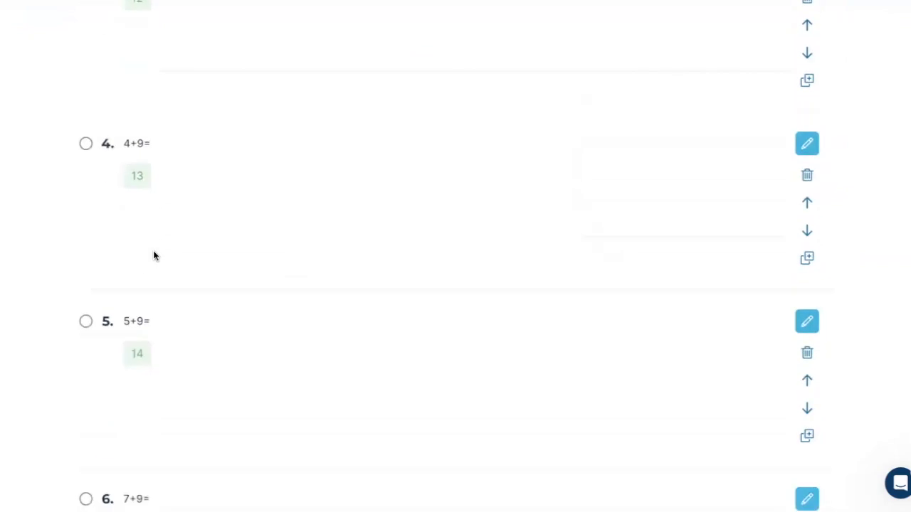
{"action": "scroll", "coordinate": [153, 213], "scroll_direction": "up", "scroll_amount": 4}
{"action": "scroll", "coordinate": [153, 212], "scroll_direction": "down", "scroll_amount": 7}
{"action": "scroll", "coordinate": [150, 230], "scroll_direction": "down", "scroll_amount": 4}
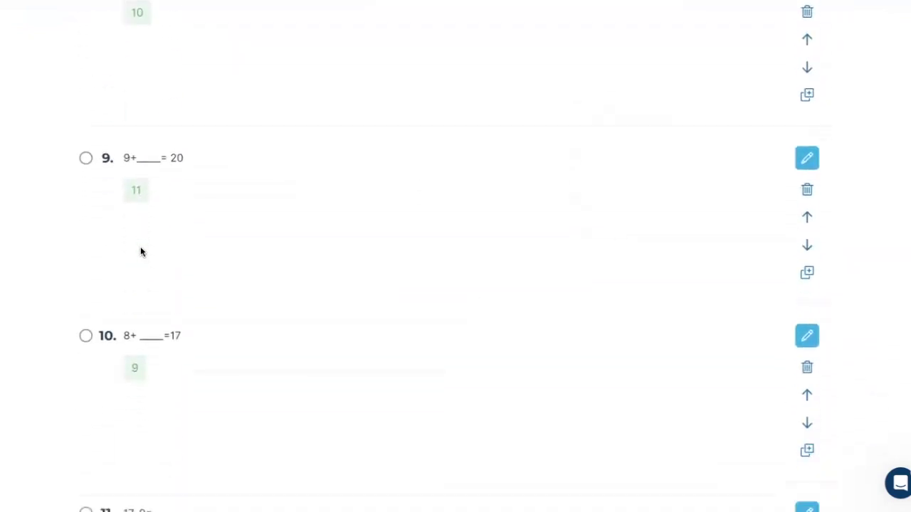
{"action": "scroll", "coordinate": [148, 182], "scroll_direction": "up", "scroll_amount": 16}
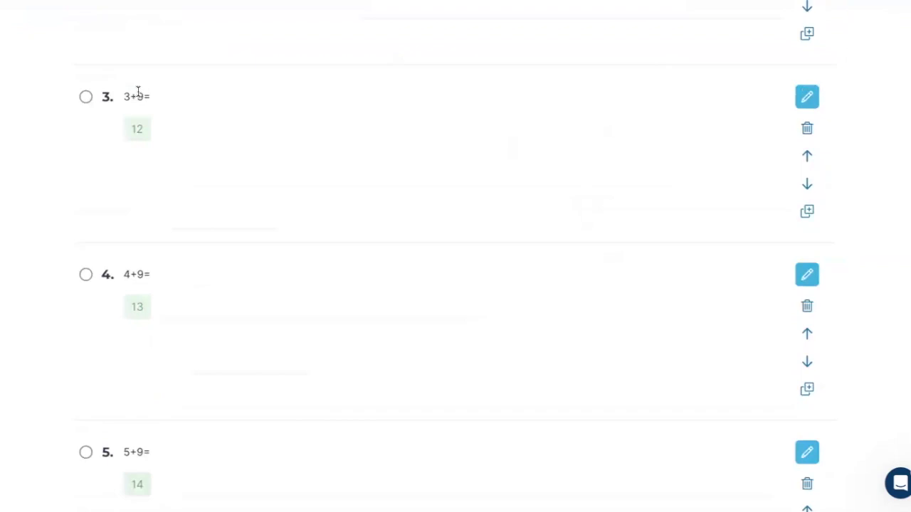
{"action": "scroll", "coordinate": [138, 93], "scroll_direction": "up", "scroll_amount": 2}
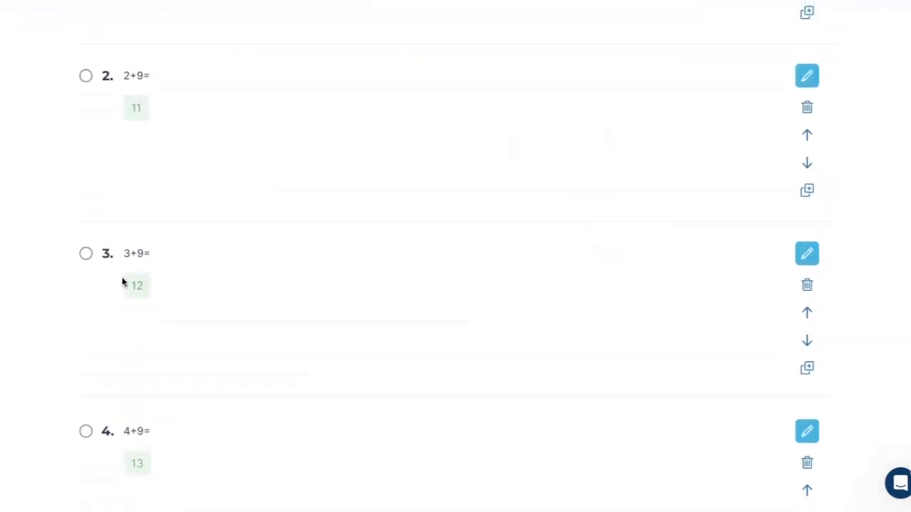
{"action": "scroll", "coordinate": [150, 422], "scroll_direction": "down", "scroll_amount": 1}
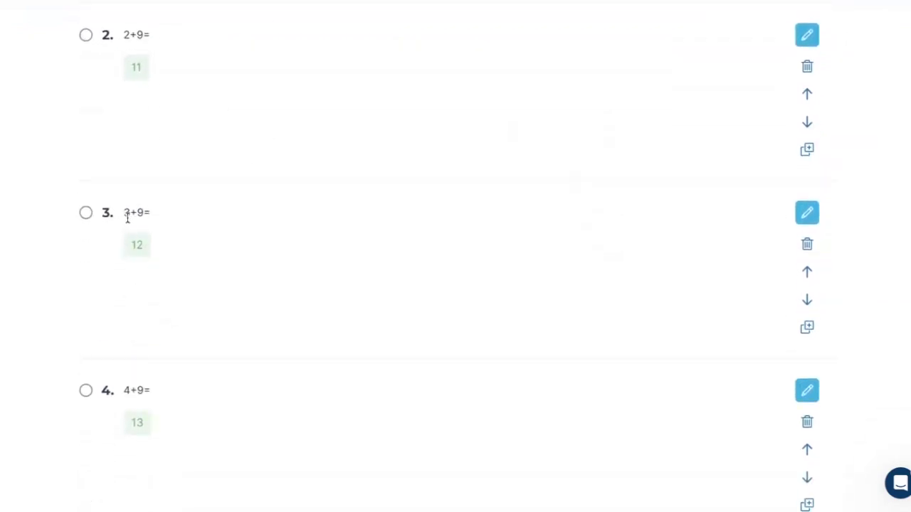
{"action": "scroll", "coordinate": [145, 403], "scroll_direction": "up", "scroll_amount": 5}
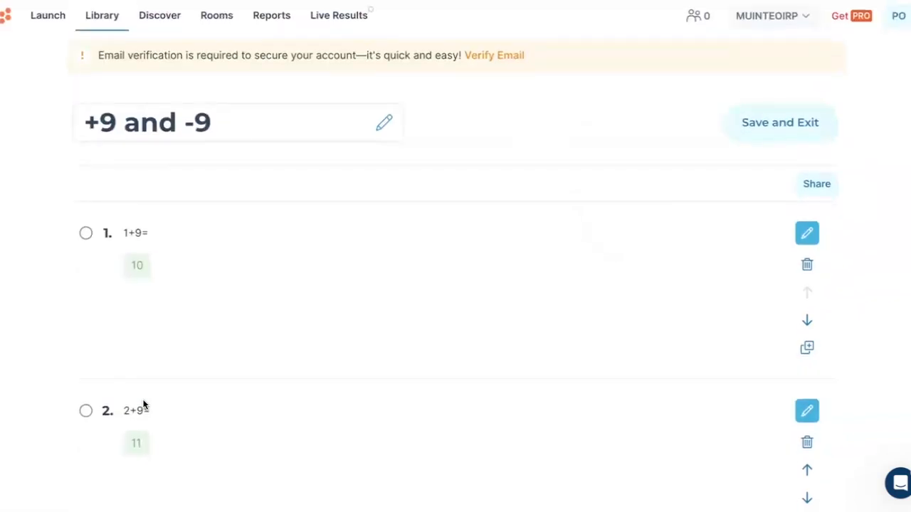
{"action": "scroll", "coordinate": [143, 403], "scroll_direction": "down", "scroll_amount": 6}
{"action": "scroll", "coordinate": [157, 396], "scroll_direction": "down", "scroll_amount": 7}
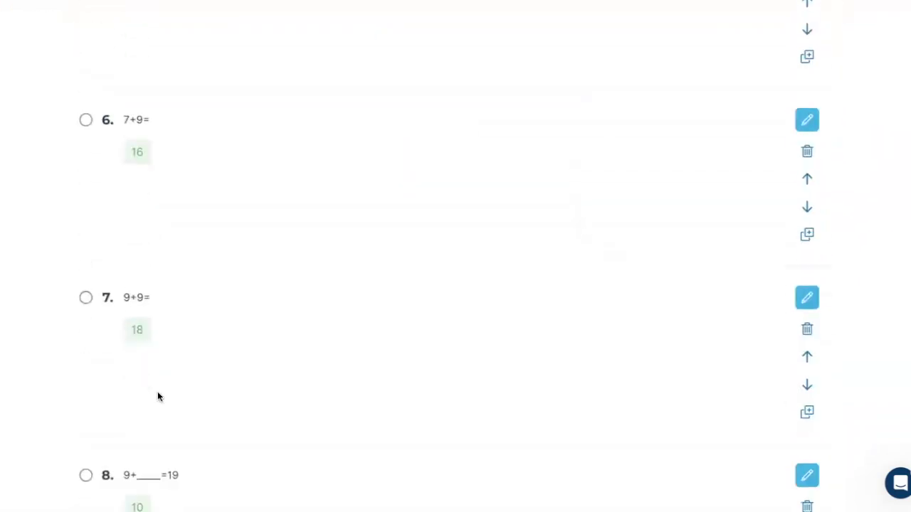
{"action": "scroll", "coordinate": [157, 396], "scroll_direction": "down", "scroll_amount": 2}
{"action": "scroll", "coordinate": [158, 396], "scroll_direction": "up", "scroll_amount": 15}
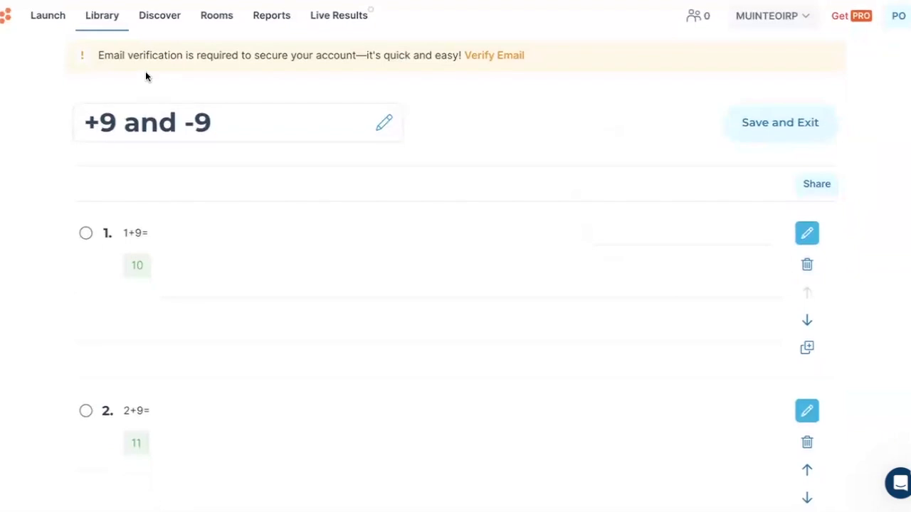
Step: Return to the library and open the Unit 27 Spelling quiz from the older entries
{"action": "left_click", "coordinate": [98, 23]}
{"action": "scroll", "coordinate": [362, 319], "scroll_direction": "down", "scroll_amount": 2}
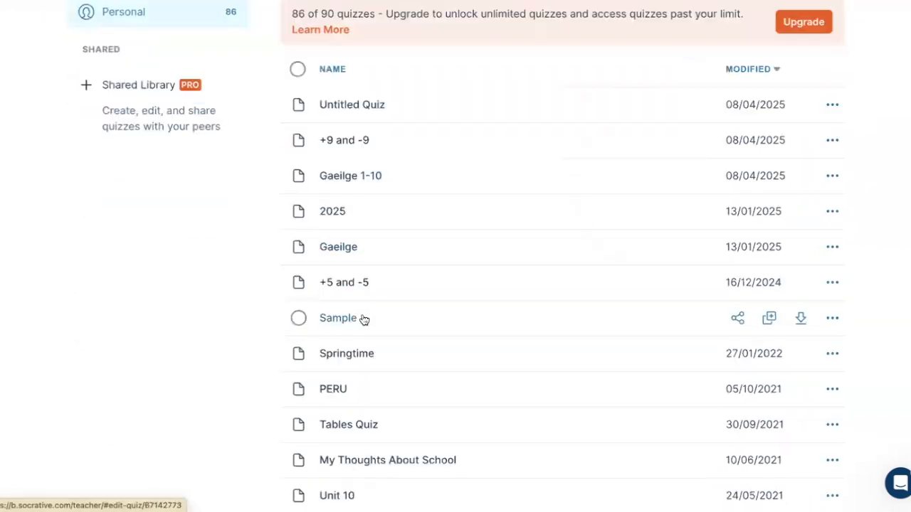
{"action": "scroll", "coordinate": [363, 320], "scroll_direction": "down", "scroll_amount": 8}
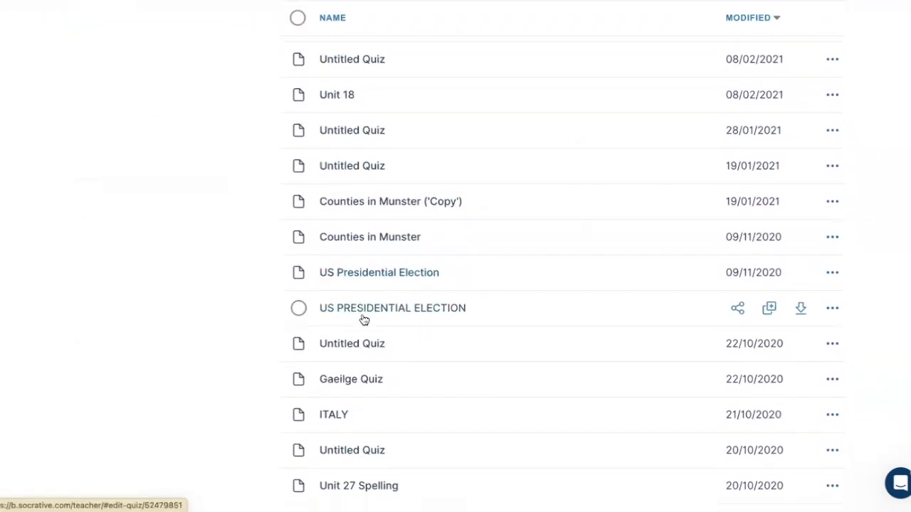
{"action": "scroll", "coordinate": [363, 319], "scroll_direction": "down", "scroll_amount": 3}
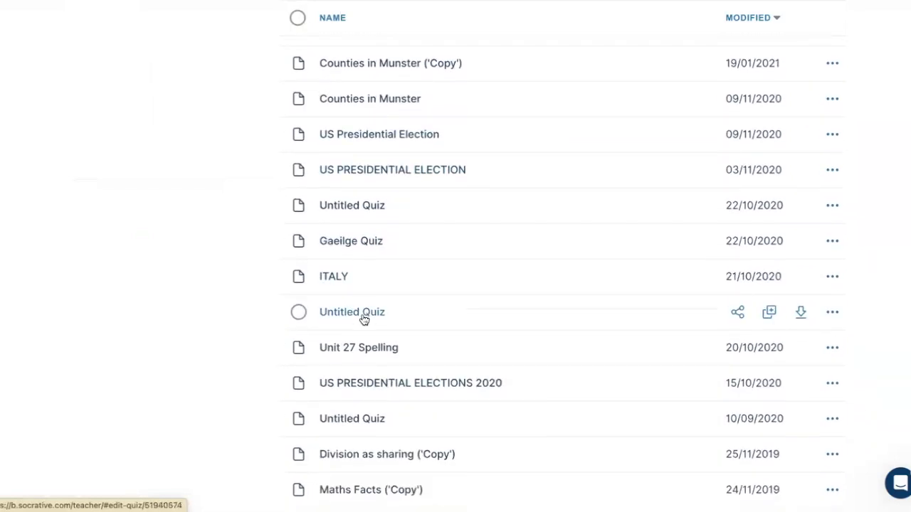
{"action": "scroll", "coordinate": [363, 320], "scroll_direction": "down", "scroll_amount": 1}
{"action": "scroll", "coordinate": [363, 320], "scroll_direction": "down", "scroll_amount": 1}
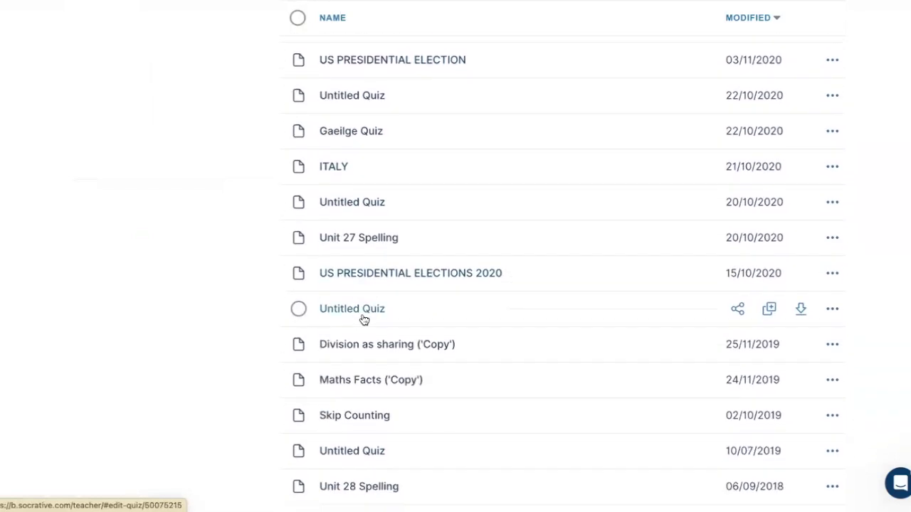
{"action": "left_click", "coordinate": [362, 239]}
Step: Examine how the numbered questions, spelling-word answers and explanations are set up in the Unit 27 Spelling quiz
{"action": "scroll", "coordinate": [343, 320], "scroll_direction": "down", "scroll_amount": 3}
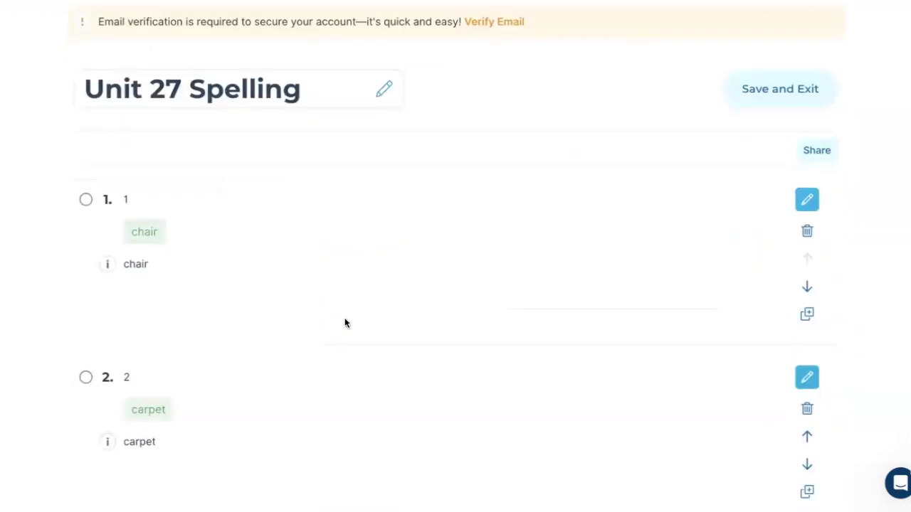
{"action": "scroll", "coordinate": [344, 323], "scroll_direction": "down", "scroll_amount": 2}
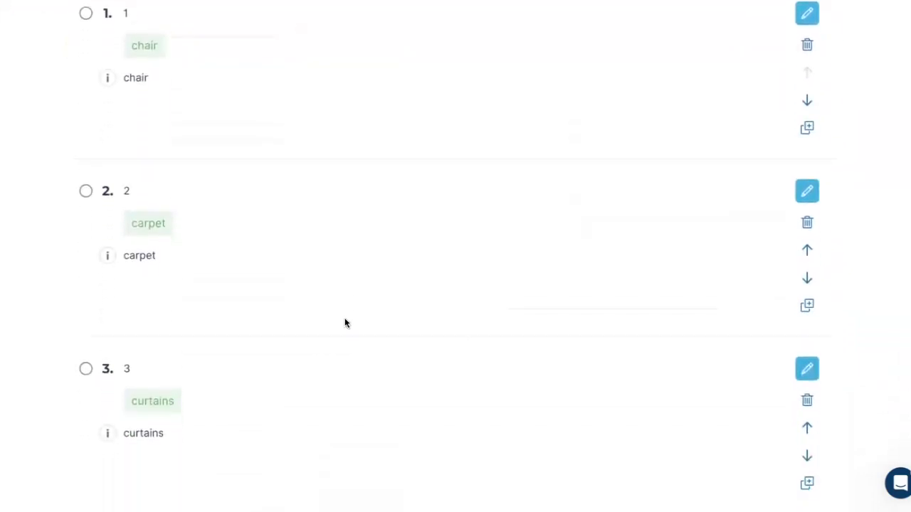
{"action": "scroll", "coordinate": [205, 268], "scroll_direction": "down", "scroll_amount": 6}
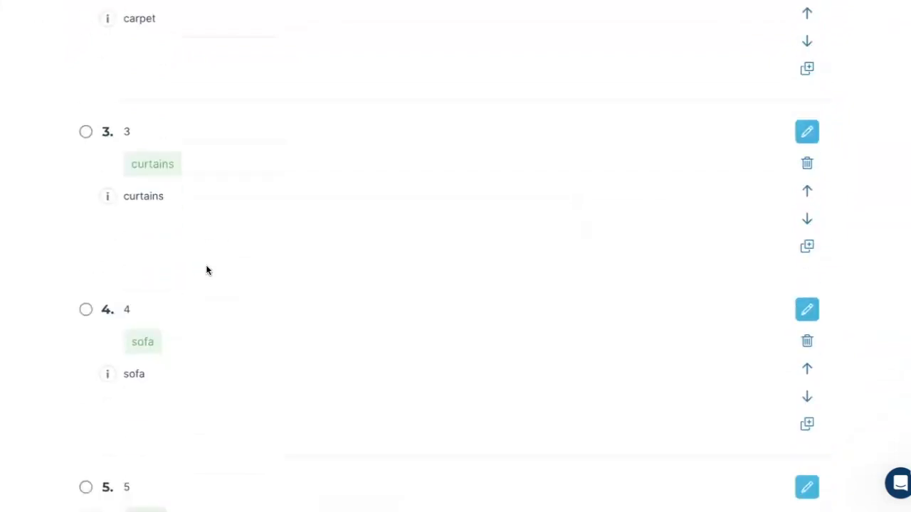
{"action": "scroll", "coordinate": [206, 270], "scroll_direction": "down", "scroll_amount": 6}
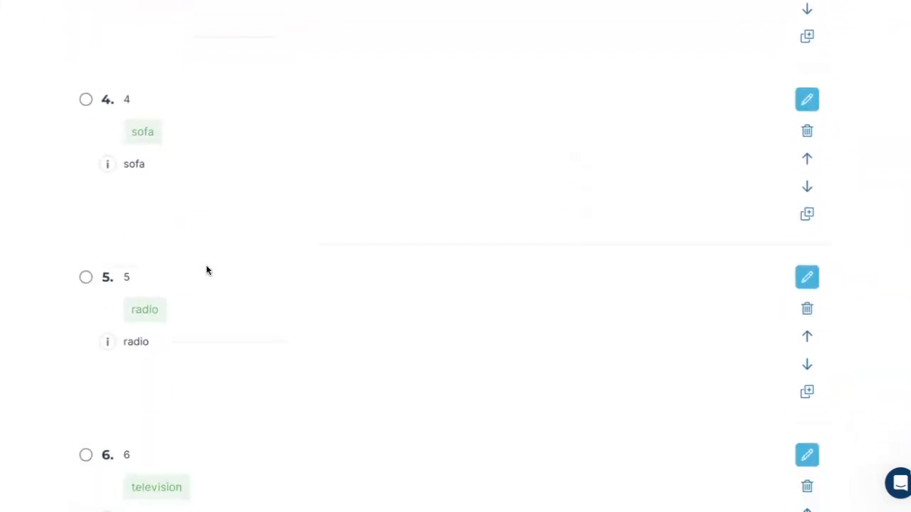
{"action": "scroll", "coordinate": [206, 270], "scroll_direction": "down", "scroll_amount": 1}
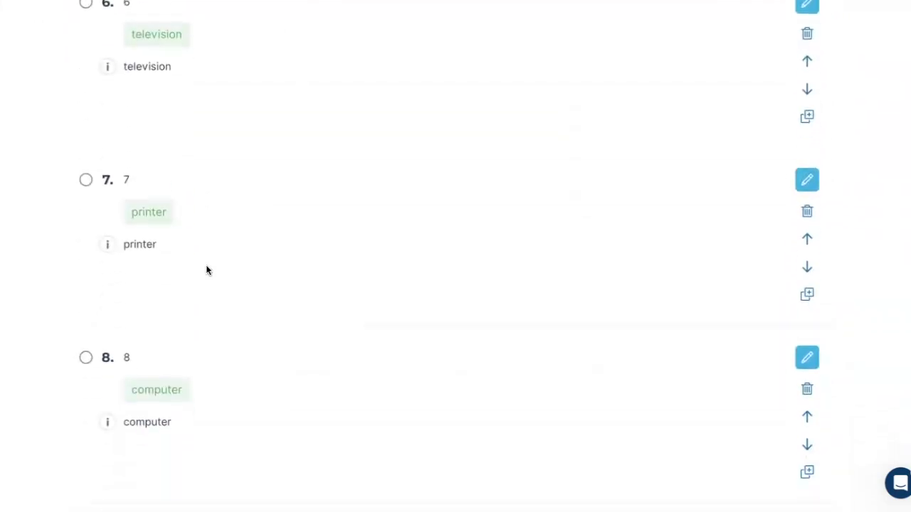
{"action": "scroll", "coordinate": [206, 270], "scroll_direction": "down", "scroll_amount": 1}
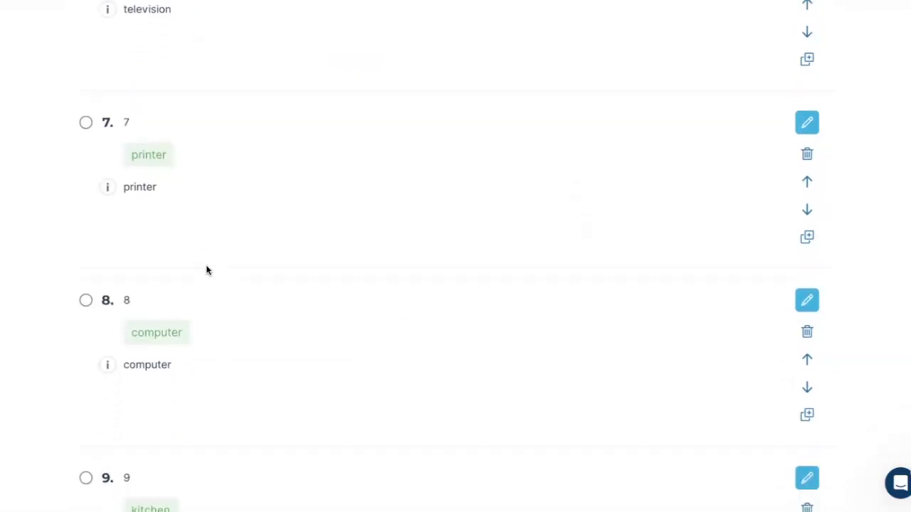
{"action": "scroll", "coordinate": [206, 270], "scroll_direction": "down", "scroll_amount": 4}
{"action": "scroll", "coordinate": [207, 270], "scroll_direction": "down", "scroll_amount": 10}
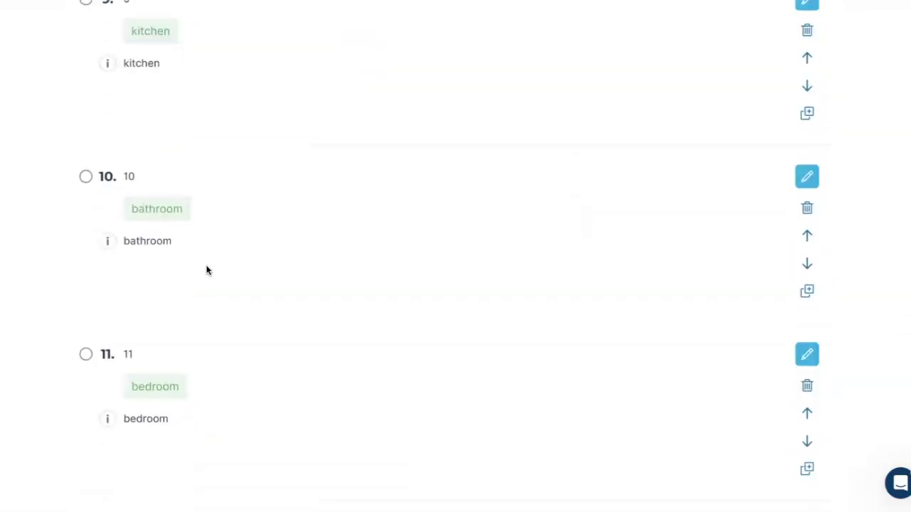
{"action": "scroll", "coordinate": [207, 270], "scroll_direction": "down", "scroll_amount": 6}
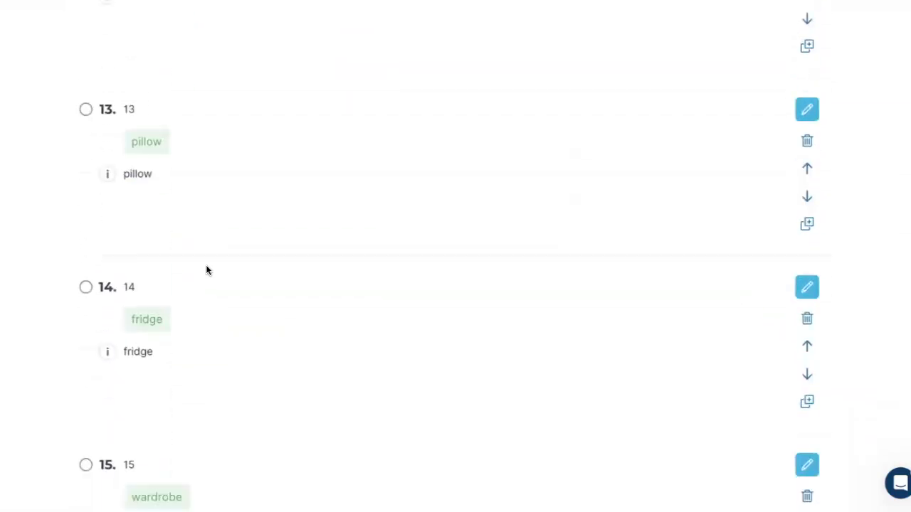
Step: Open question 1 of the Unit 27 Spelling quiz, answered by "chair", for editing
{"action": "scroll", "coordinate": [206, 269], "scroll_direction": "up", "scroll_amount": 17}
{"action": "scroll", "coordinate": [207, 270], "scroll_direction": "up", "scroll_amount": 16}
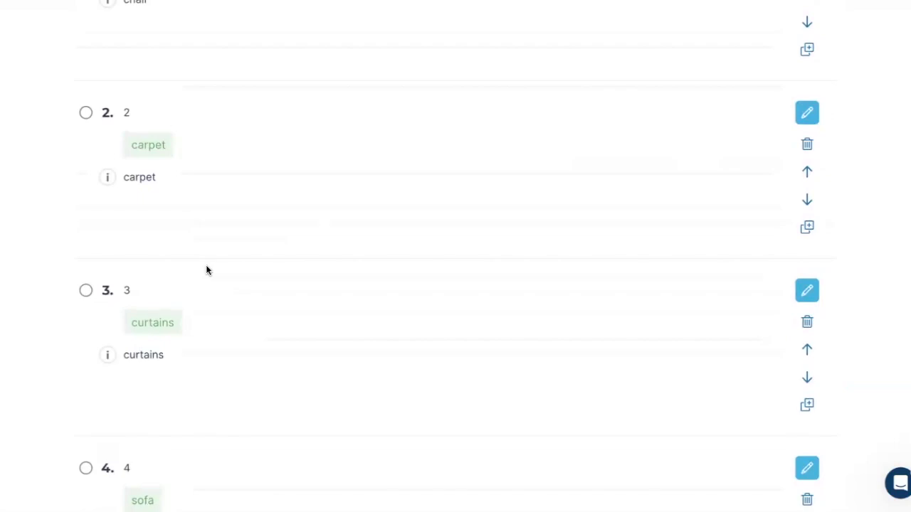
{"action": "scroll", "coordinate": [207, 269], "scroll_direction": "up", "scroll_amount": 5}
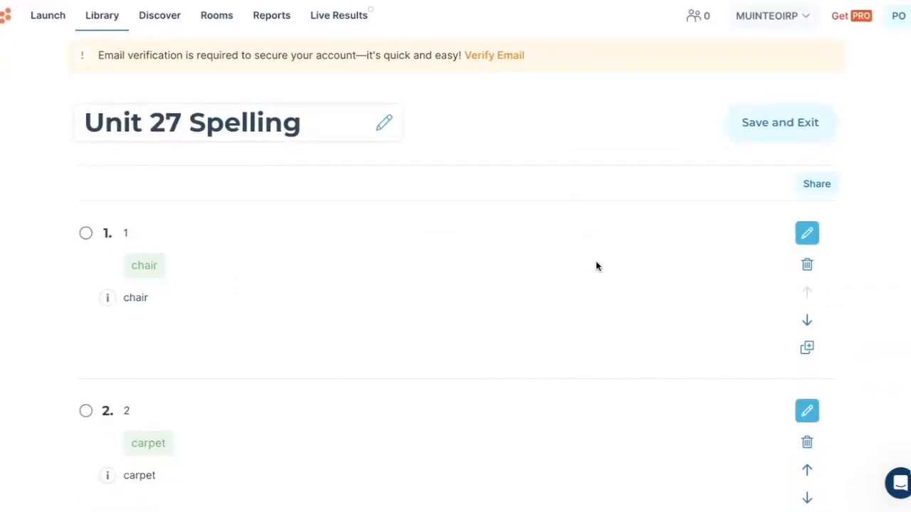
{"action": "left_click", "coordinate": [807, 233]}
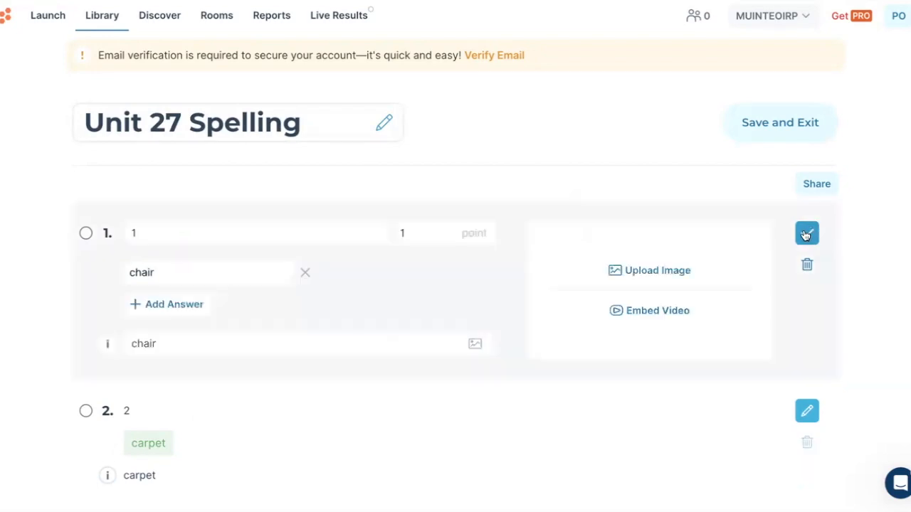
Step: Examine the question text, accepted answer and explanation fields of question 1 in the Unit 27 Spelling quiz
{"action": "left_click", "coordinate": [134, 232]}
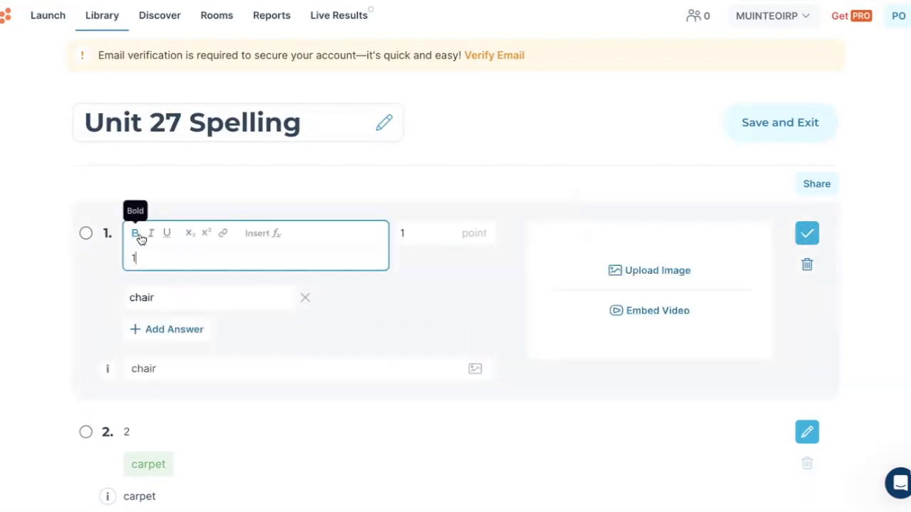
{"action": "left_click", "coordinate": [169, 296]}
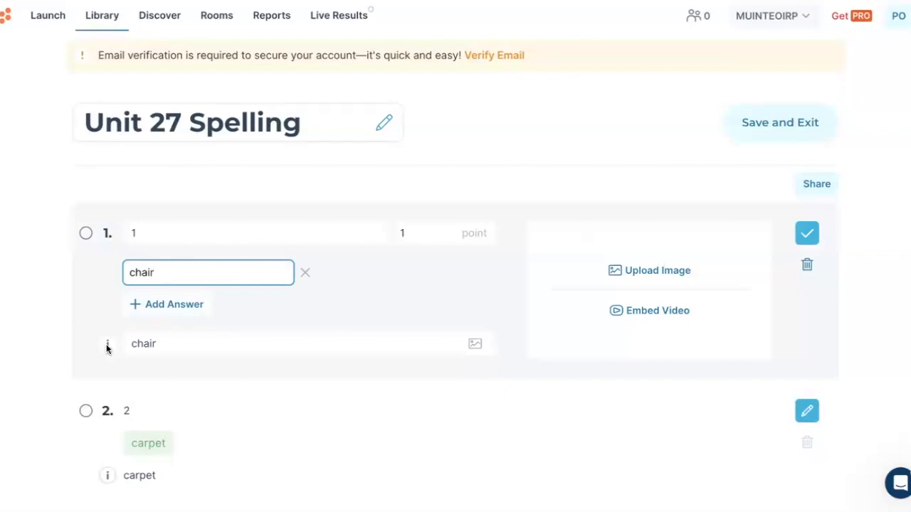
{"action": "left_click", "coordinate": [172, 348]}
{"action": "left_click", "coordinate": [160, 273]}
{"action": "left_click", "coordinate": [165, 345]}
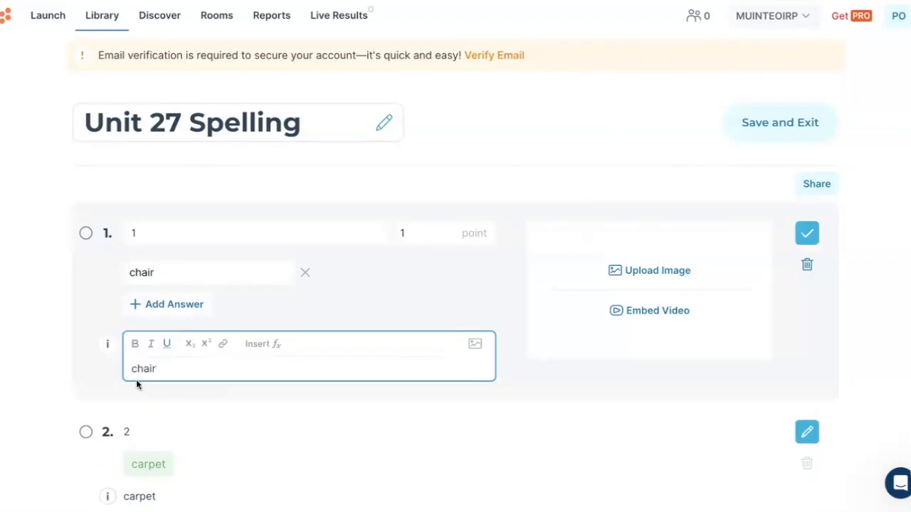
{"action": "left_click", "coordinate": [108, 345]}
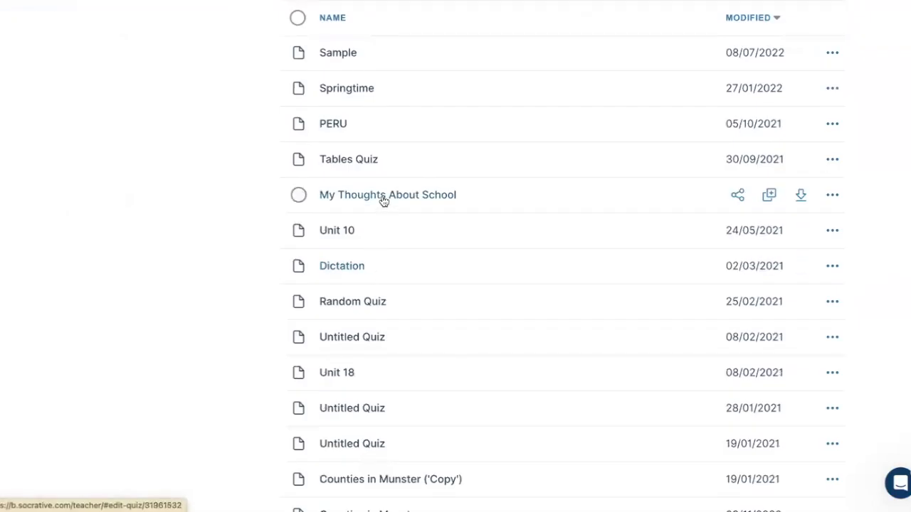
Step: Open the "My Thoughts About School" quiz from the library and review its opinion-based multiple-choice and open questions
{"action": "left_click", "coordinate": [383, 201]}
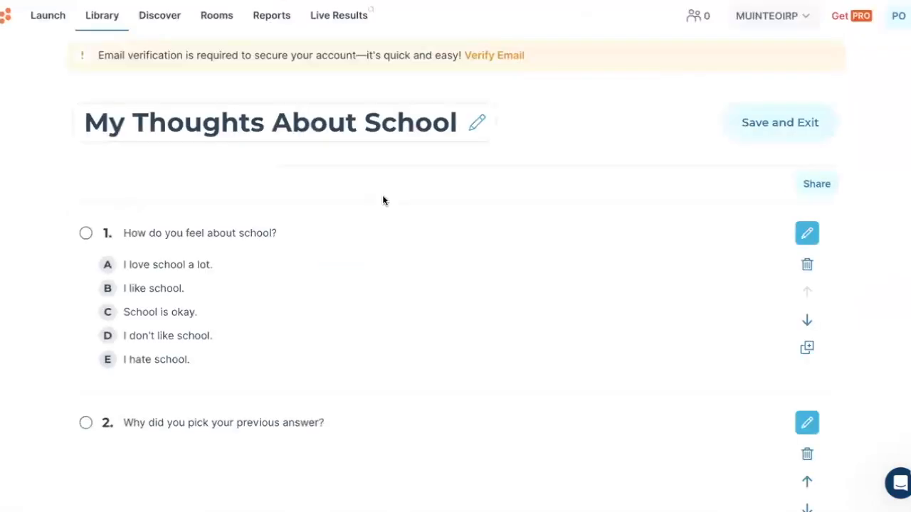
{"action": "scroll", "coordinate": [359, 285], "scroll_direction": "down", "scroll_amount": 1}
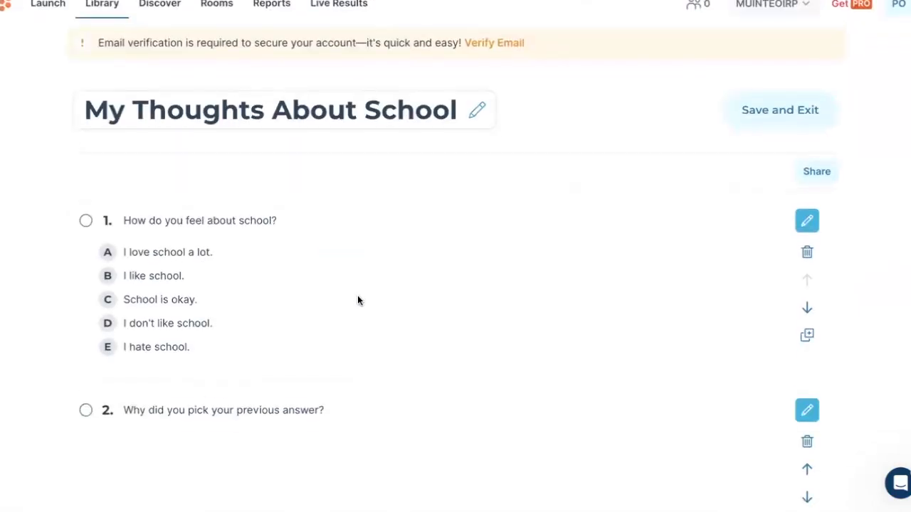
{"action": "scroll", "coordinate": [357, 301], "scroll_direction": "down", "scroll_amount": 1}
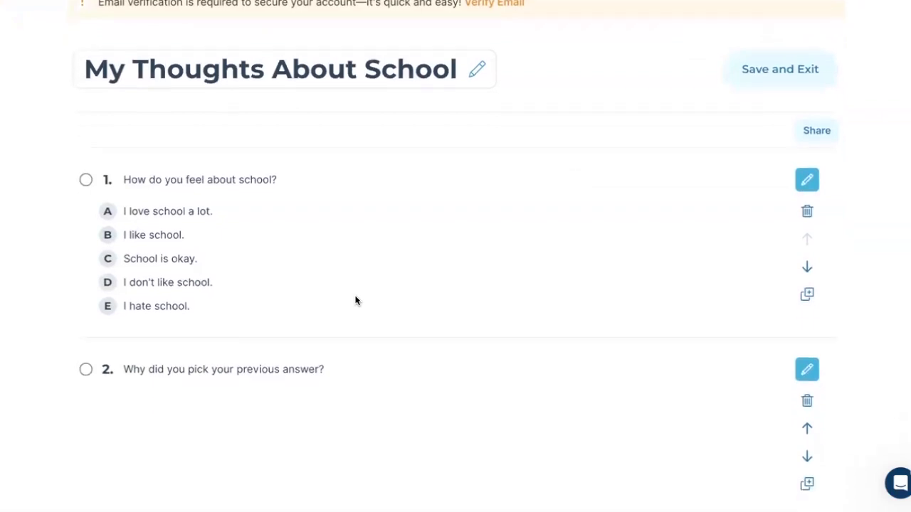
{"action": "scroll", "coordinate": [259, 213], "scroll_direction": "down", "scroll_amount": 2}
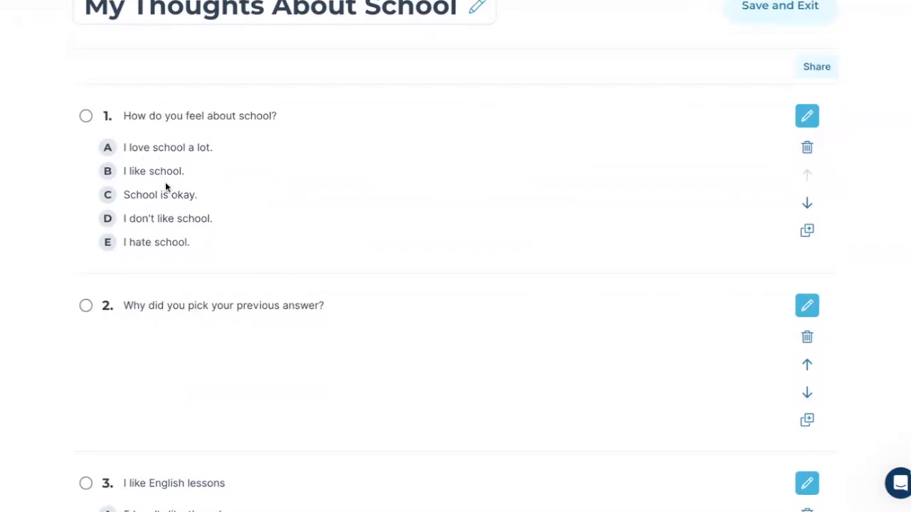
{"action": "scroll", "coordinate": [165, 221], "scroll_direction": "down", "scroll_amount": 4}
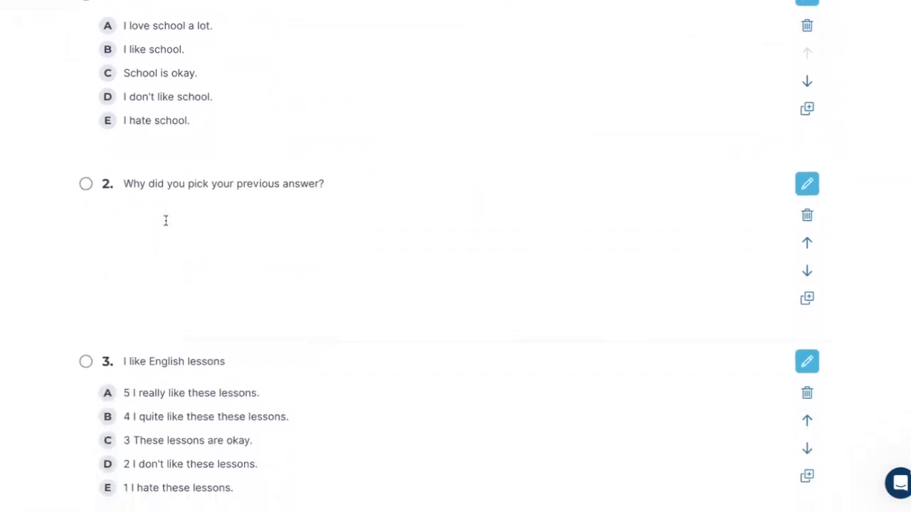
{"action": "scroll", "coordinate": [165, 221], "scroll_direction": "down", "scroll_amount": 1}
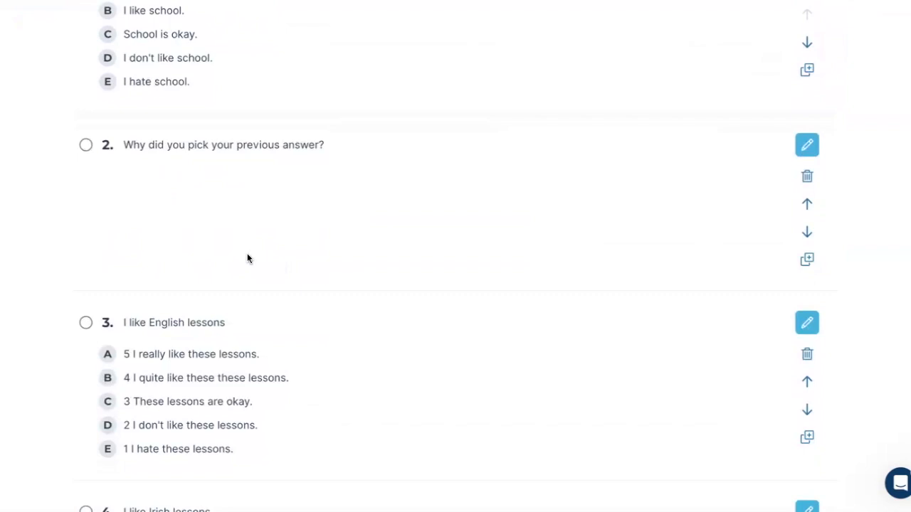
{"action": "scroll", "coordinate": [247, 254], "scroll_direction": "down", "scroll_amount": 10}
{"action": "scroll", "coordinate": [247, 254], "scroll_direction": "up", "scroll_amount": 14}
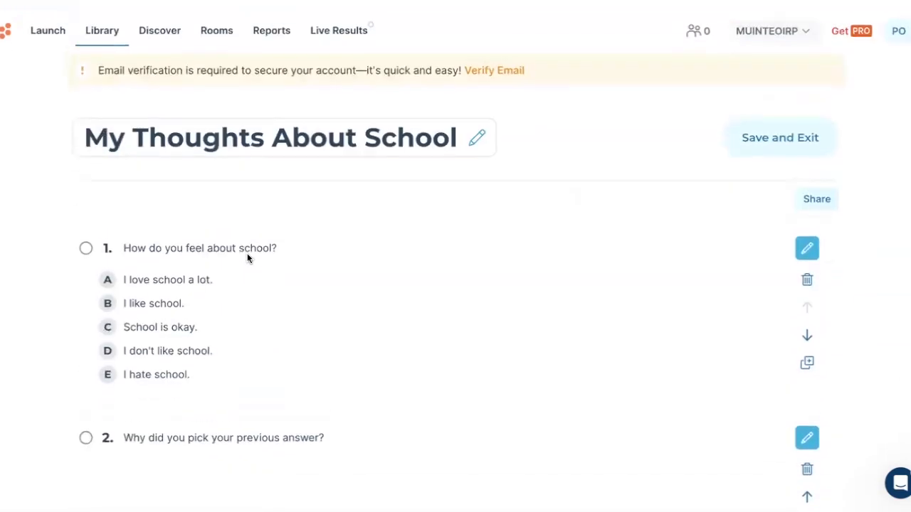
Step: Return to the library and create a blank quiz titled "Counties of Ireland"
{"action": "left_click", "coordinate": [100, 32]}
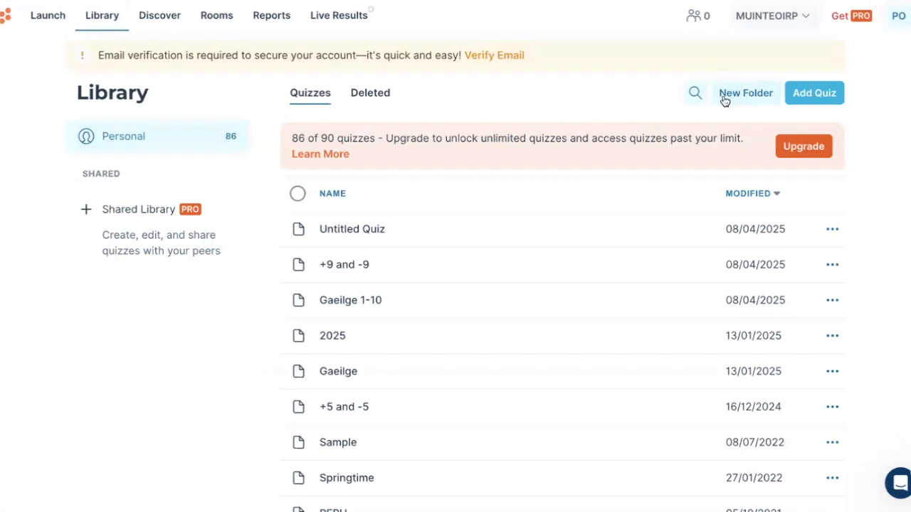
{"action": "left_click", "coordinate": [817, 96]}
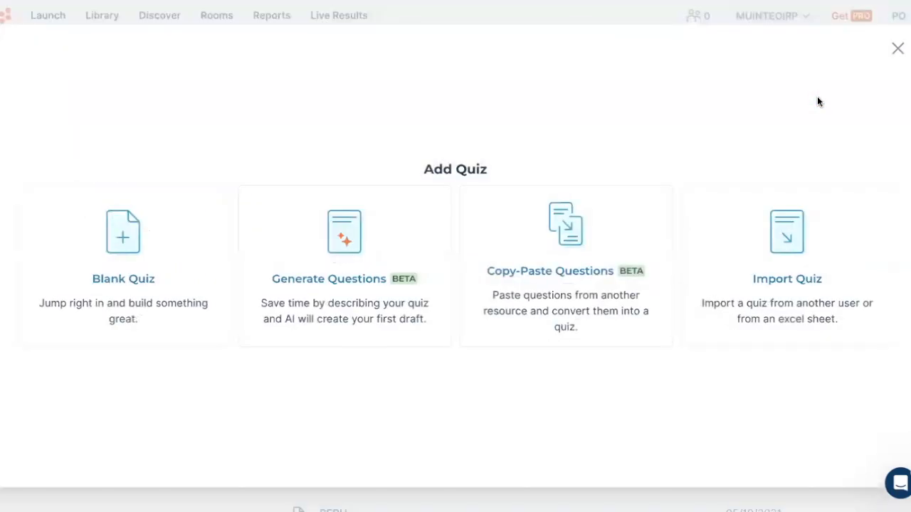
{"action": "left_click", "coordinate": [100, 283]}
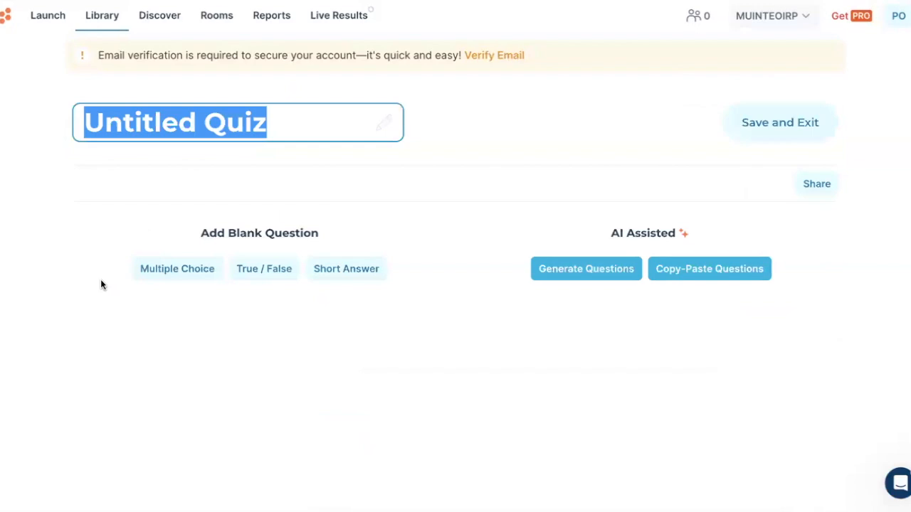
{"action": "type", "text": "Coun"}
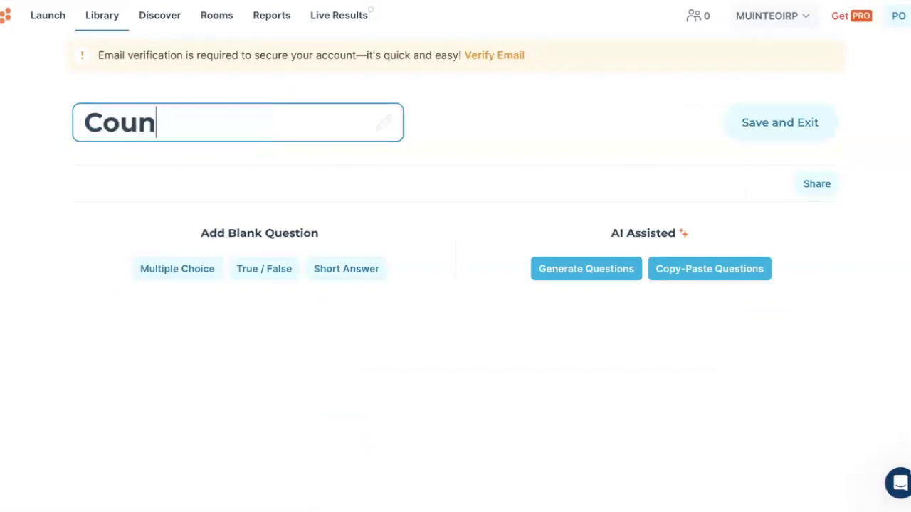
{"action": "type", "text": "ties of Ireland"}
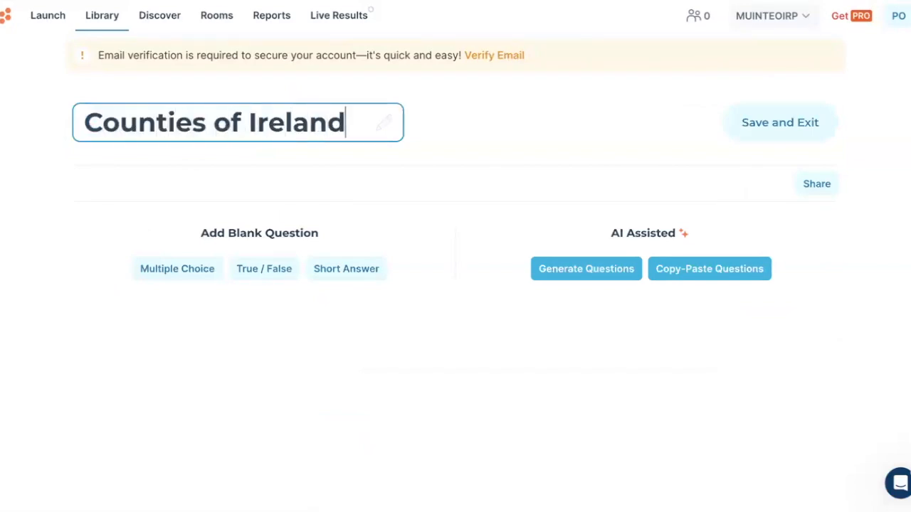
Step: Add a short-answer question reading "What county do you live in?" without any correct answers
{"action": "left_click", "coordinate": [352, 272]}
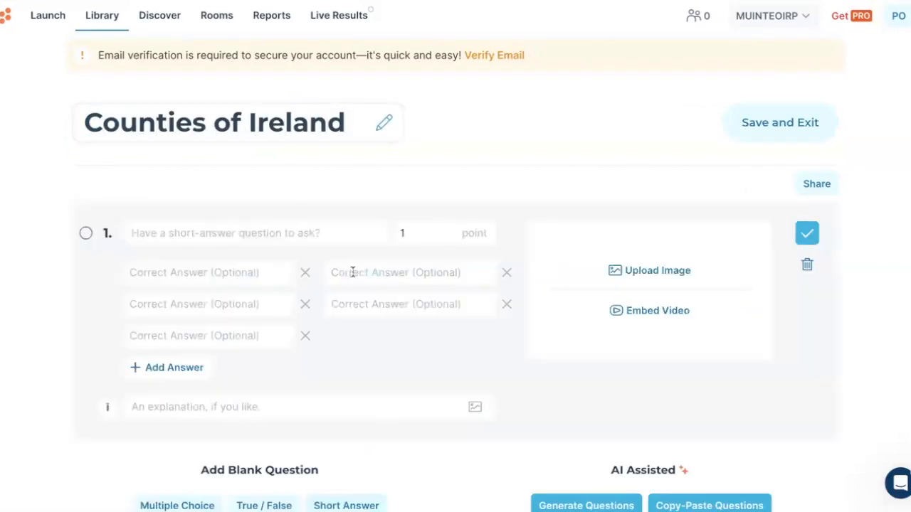
{"action": "left_click", "coordinate": [260, 233]}
{"action": "type", "text": "What "}
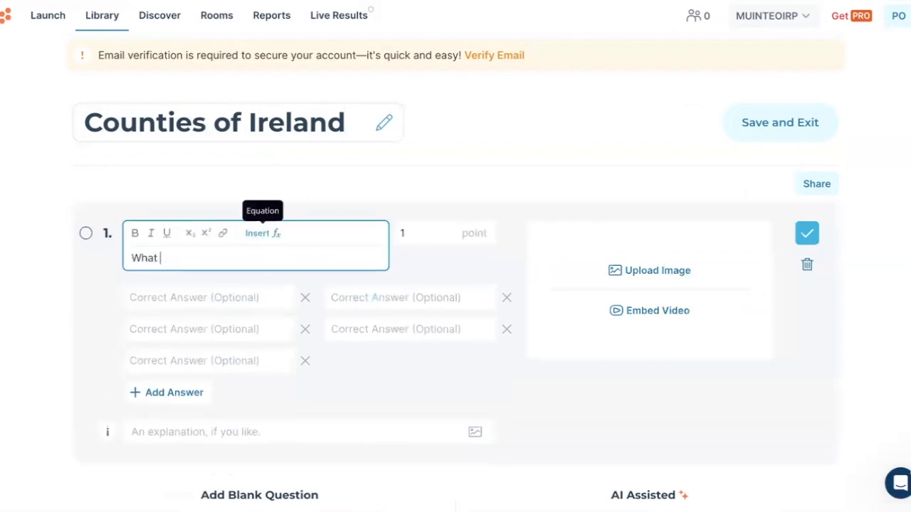
{"action": "type", "text": "county do you live in?"}
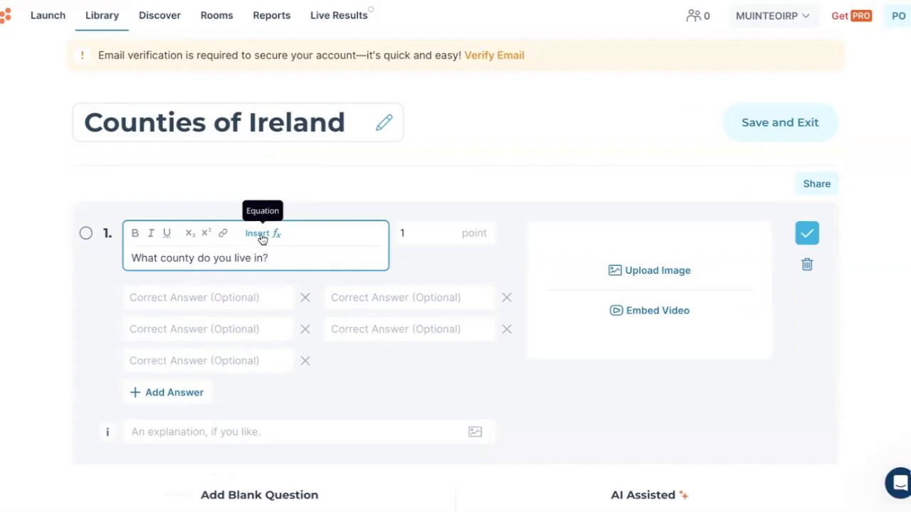
Step: Add a true/false question "There are 32 counties in Ireland." with the explanation "There are 32 counties in Ireland, 26 in the Republic of Ireland."
{"action": "scroll", "coordinate": [264, 258], "scroll_direction": "down", "scroll_amount": 1}
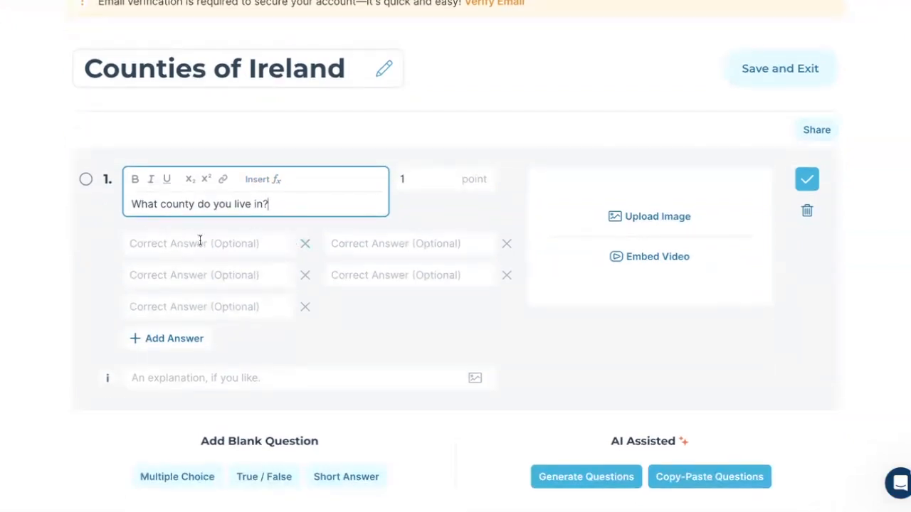
{"action": "left_click", "coordinate": [276, 484]}
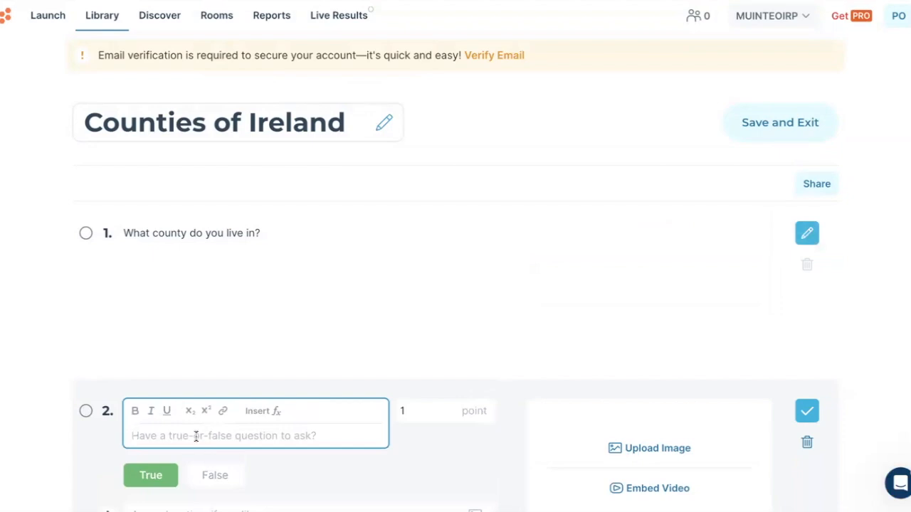
{"action": "type", "text": "There are 32 "}
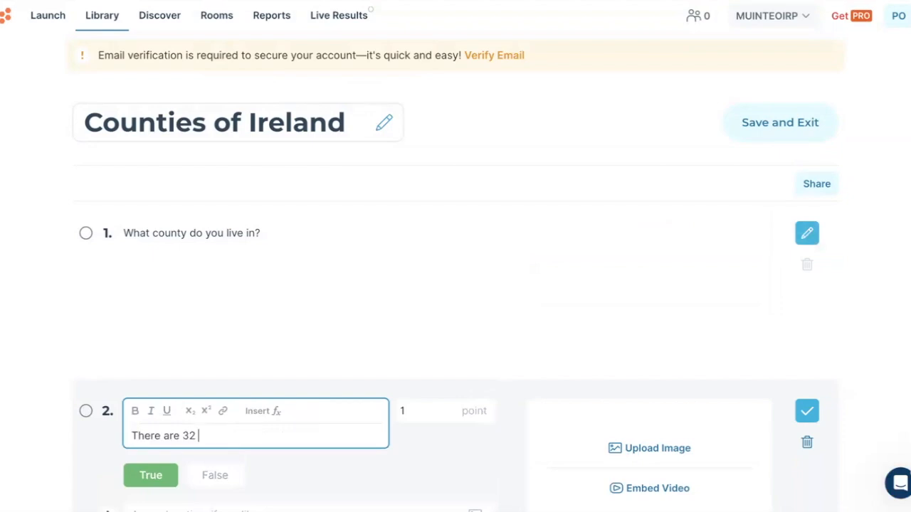
{"action": "type", "text": "counties in Ireland."}
{"action": "scroll", "coordinate": [455, 320], "scroll_direction": "down", "scroll_amount": 2}
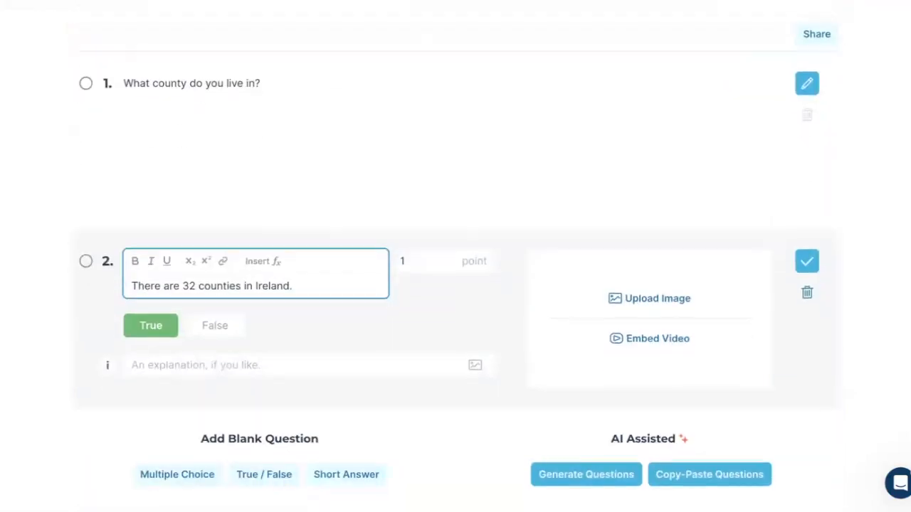
{"action": "left_click", "coordinate": [145, 369]}
{"action": "type", "text": "There are 32 counties in Ireland, 26 in the Republic of Ireland."}
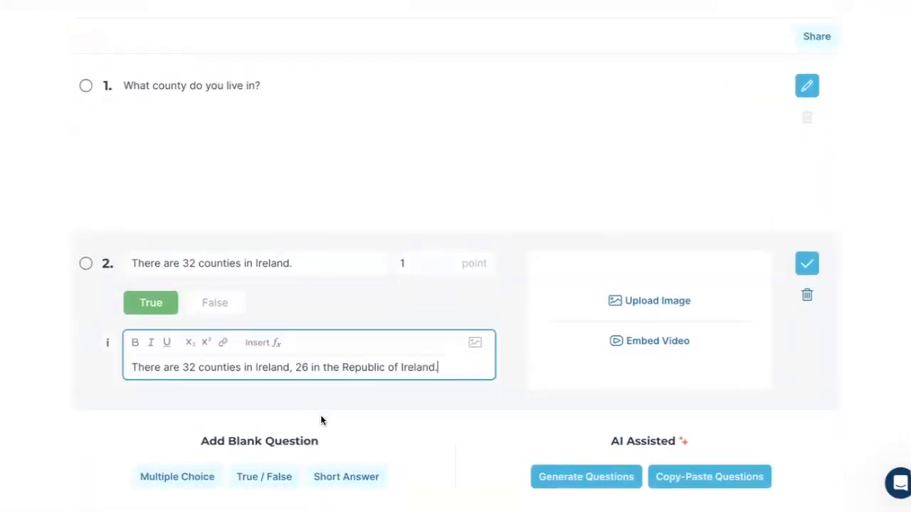
Step: Add a multiple-choice question reading "How many counties are there in Munster?"
{"action": "left_click", "coordinate": [207, 476]}
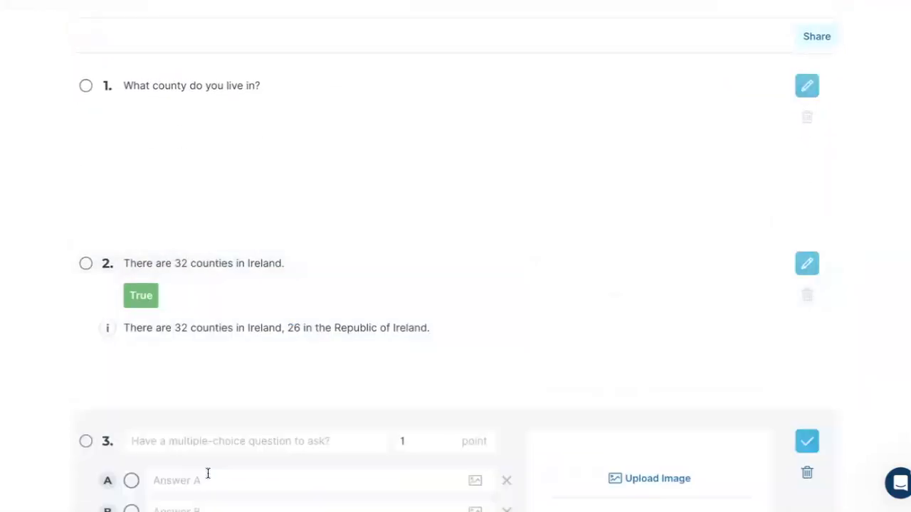
{"action": "left_click", "coordinate": [200, 436]}
{"action": "type", "text": "How many counties ar"}
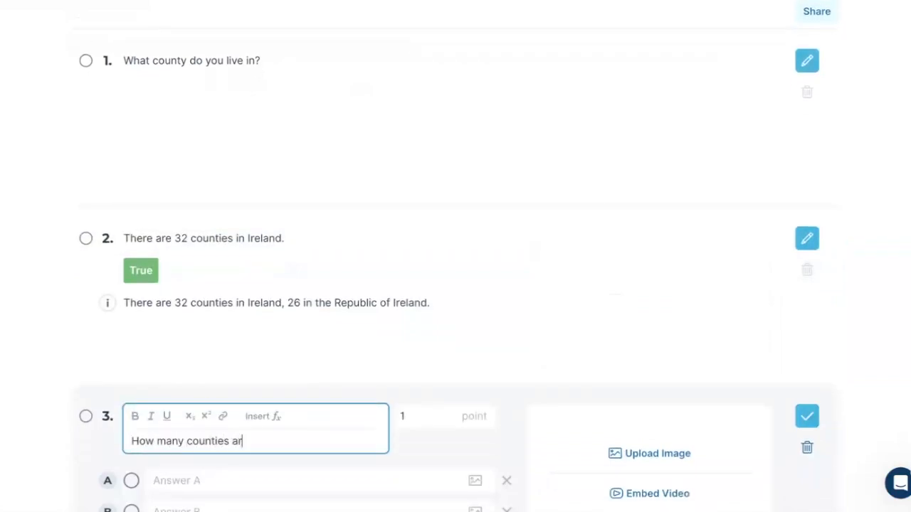
{"action": "type", "text": "e there in Munster?"}
Step: Enter 5, 6, 7 and 8 as answers A to D of the Munster question and mark 6 as correct
{"action": "key", "text": "Tab"}
{"action": "type", "text": "5"}
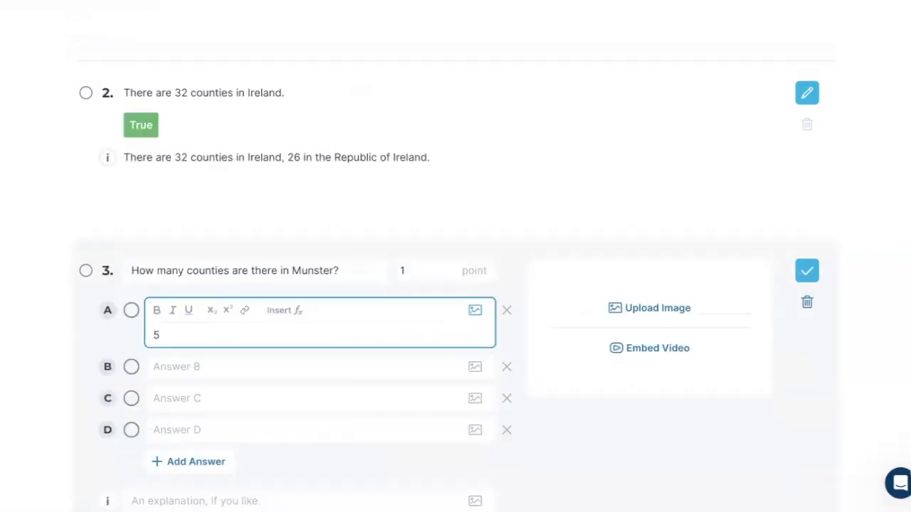
{"action": "left_click", "coordinate": [158, 369]}
{"action": "type", "text": "7"}
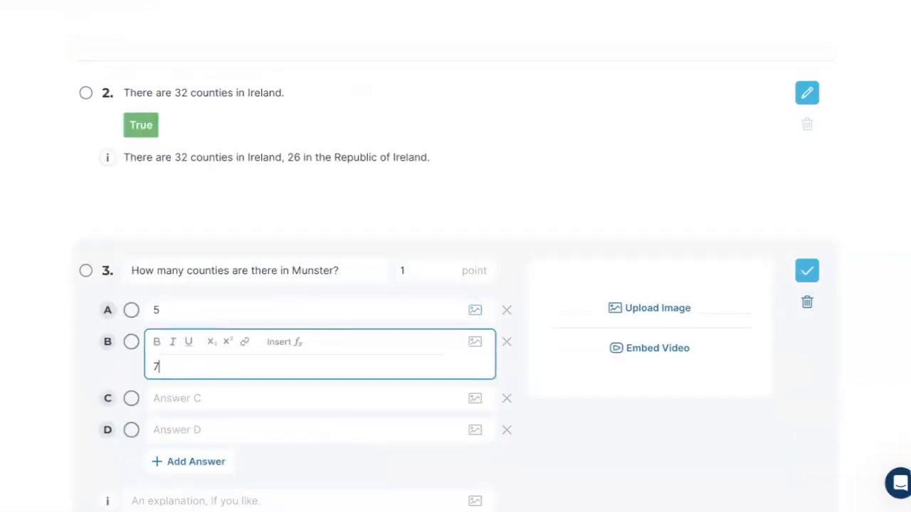
{"action": "key", "text": "BackSpace"}
{"action": "type", "text": "6"}
{"action": "left_click", "coordinate": [131, 342]}
{"action": "left_click", "coordinate": [201, 396]}
{"action": "type", "text": "7"}
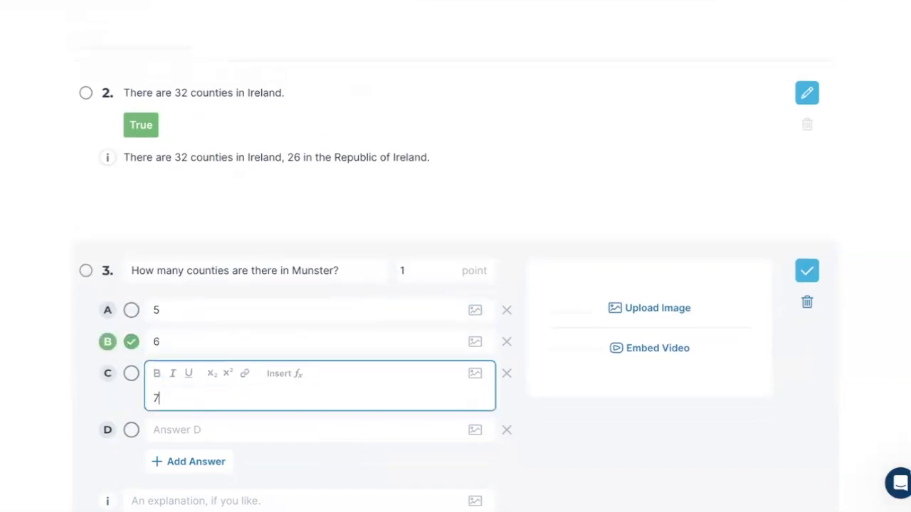
{"action": "left_click", "coordinate": [202, 427]}
{"action": "type", "text": "8"}
Step: Give question 3 the explanation "The six counties of Munster are: Kerry, Cork, Limerick, Clare, Tipperary and Waterford."
{"action": "scroll", "coordinate": [198, 448], "scroll_direction": "down", "scroll_amount": 1}
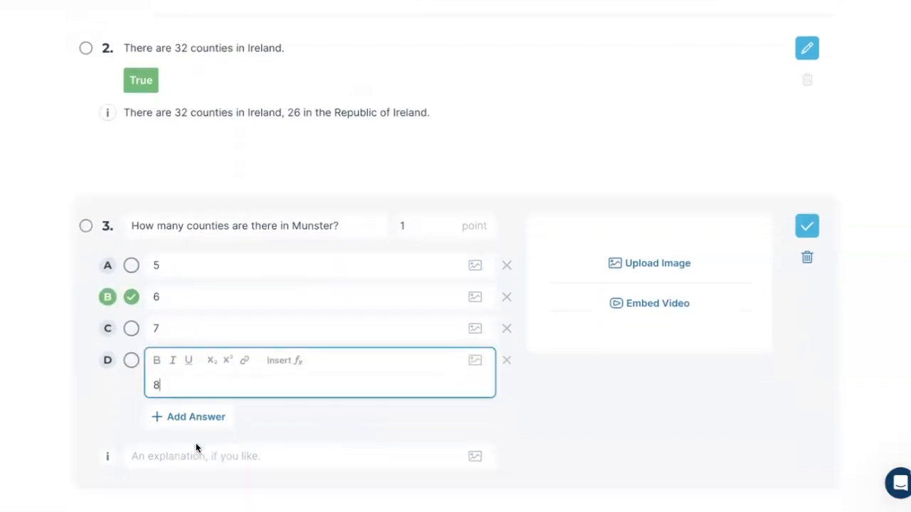
{"action": "left_click", "coordinate": [189, 456]}
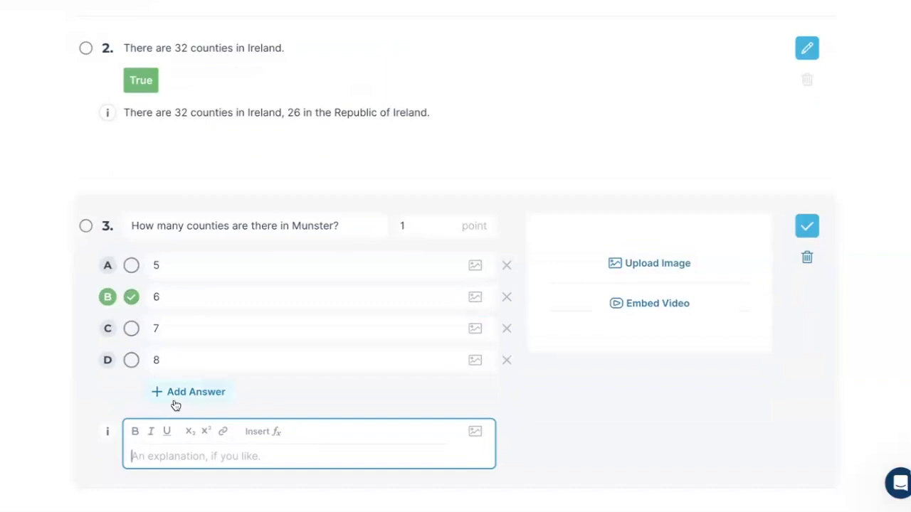
{"action": "type", "text": "The"}
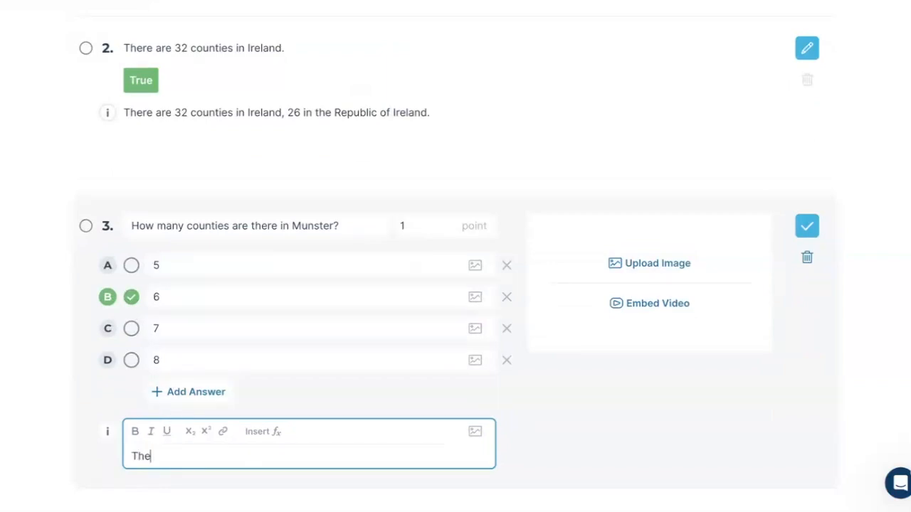
{"action": "type", "text": " six counties of Munster "}
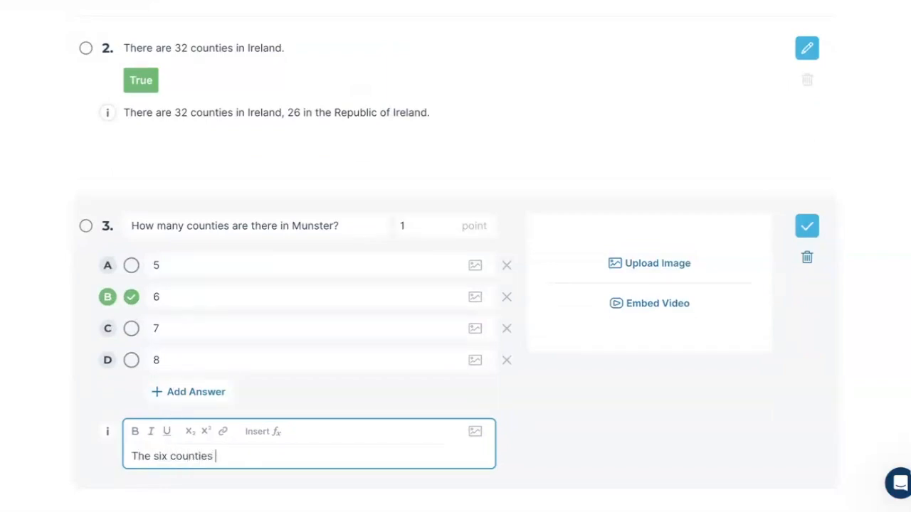
{"action": "type", "text": "are"}
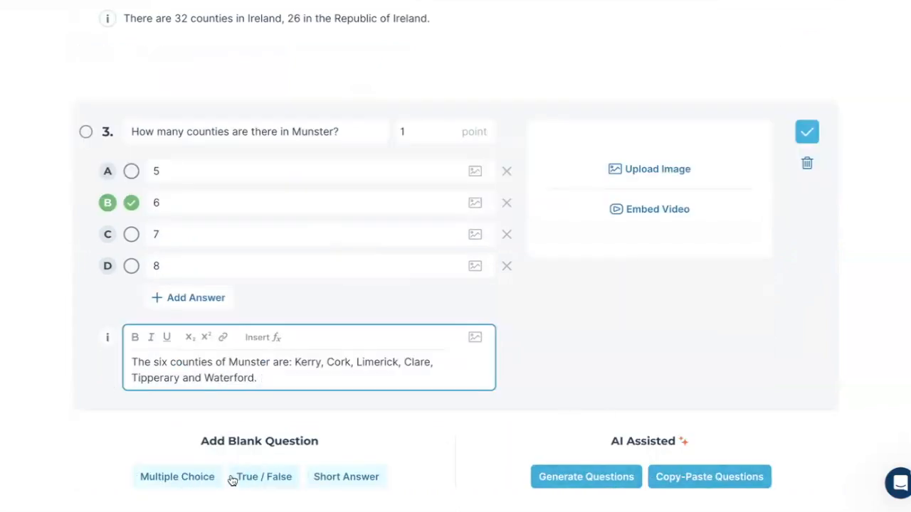
Step: Add a blank short-answer question after the Munster question and try to embed a video in it
{"action": "left_click", "coordinate": [315, 476]}
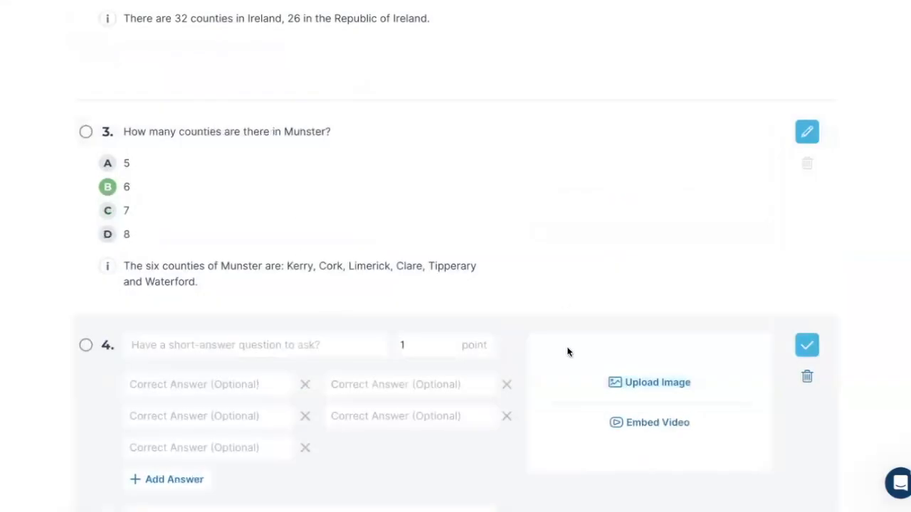
{"action": "left_click", "coordinate": [645, 425]}
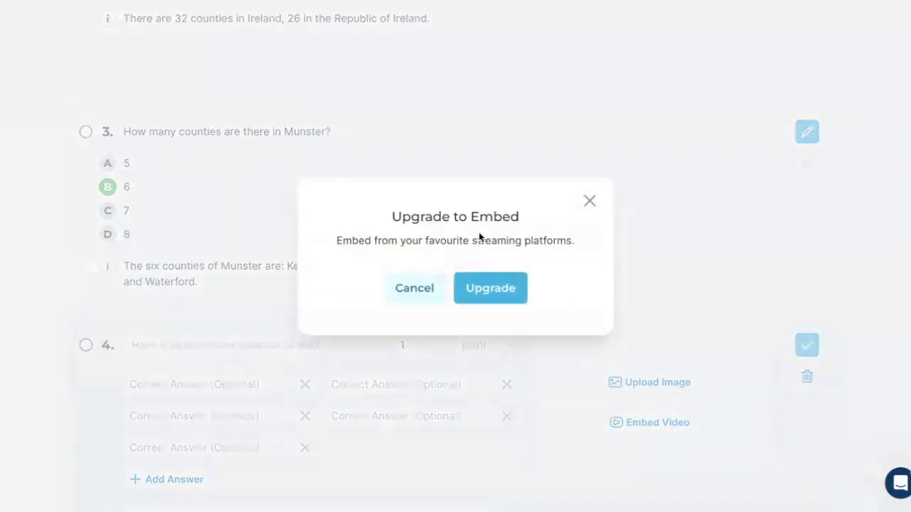
{"action": "left_click", "coordinate": [589, 203]}
{"action": "scroll", "coordinate": [583, 417], "scroll_direction": "down", "scroll_amount": 2}
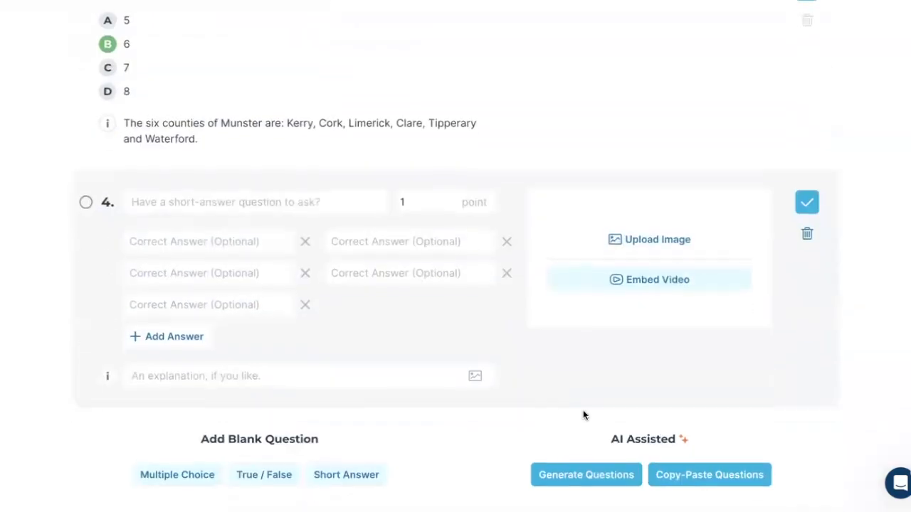
{"action": "scroll", "coordinate": [582, 415], "scroll_direction": "up", "scroll_amount": 1}
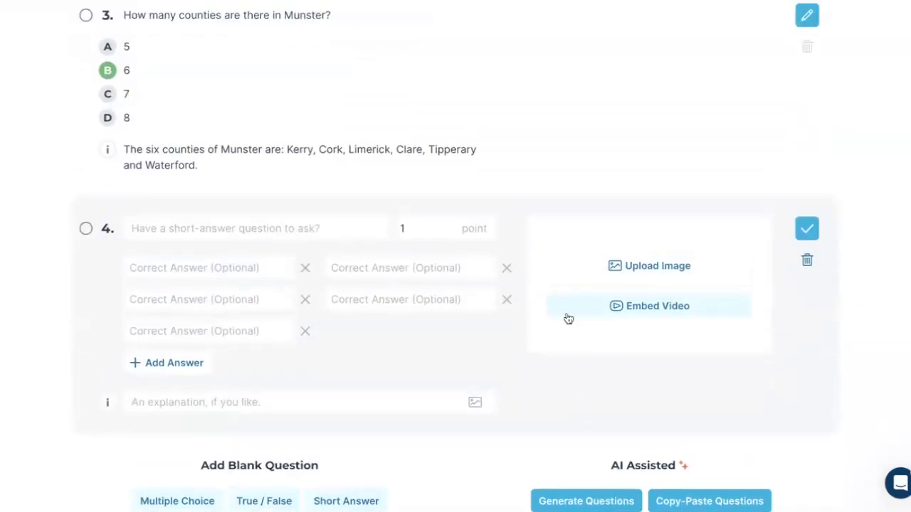
Step: Enter "How many Provinces are there in Ireland?" as the text of question 4, with the word "Provinces" in bold
{"action": "left_click", "coordinate": [247, 228]}
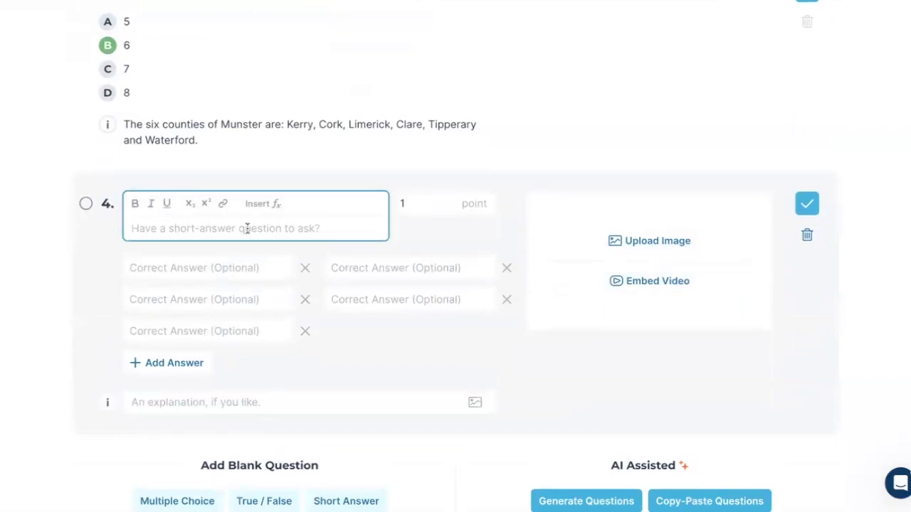
{"action": "type", "text": "How many Pro"}
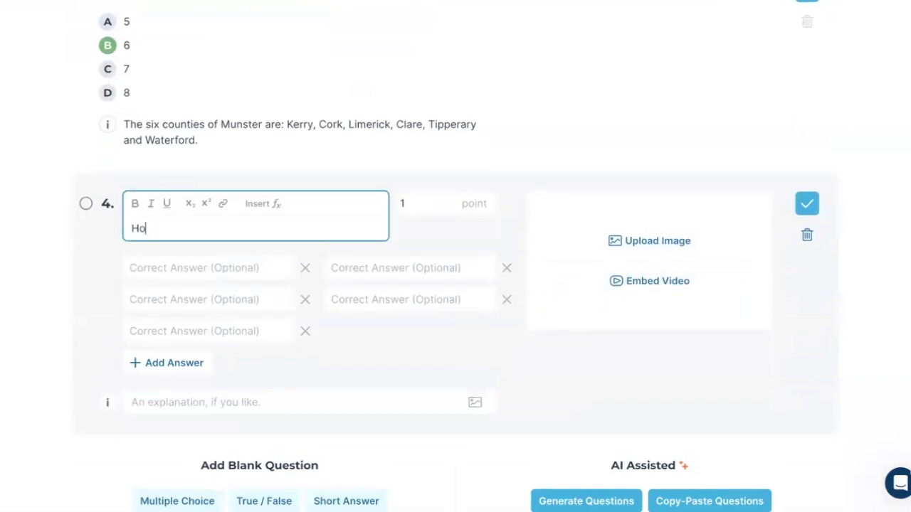
{"action": "type", "text": "vinces are there in Ireland?"}
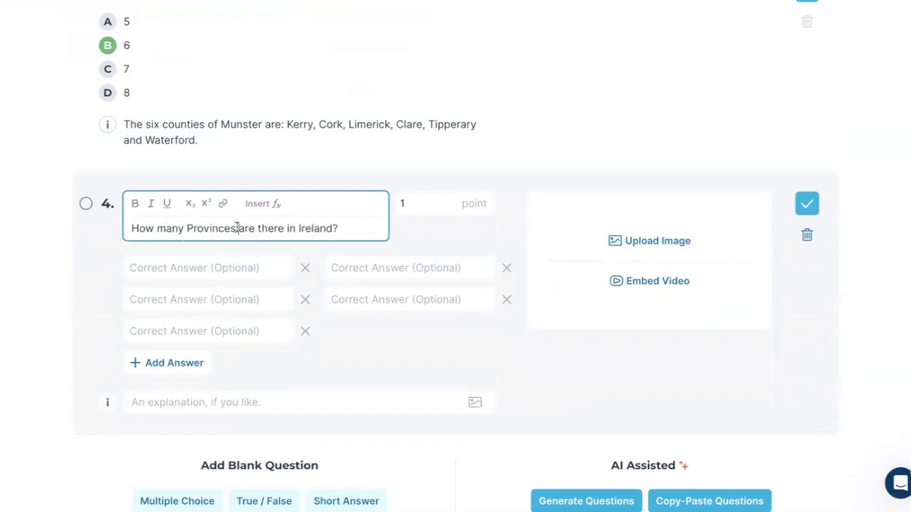
{"action": "left_click_drag", "start_coordinate": [239, 228], "coordinate": [183, 228]}
{"action": "left_click", "coordinate": [135, 204]}
{"action": "left_click", "coordinate": [372, 396]}
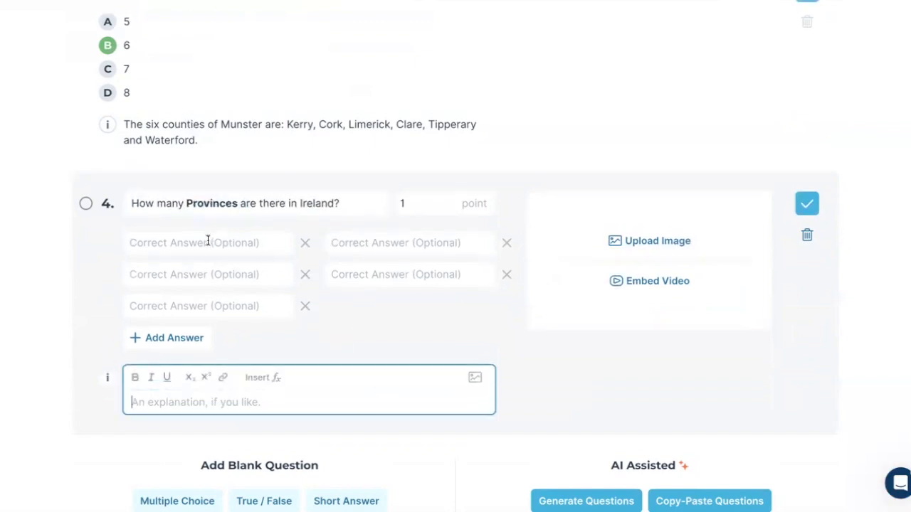
{"action": "scroll", "coordinate": [208, 242], "scroll_direction": "up", "scroll_amount": 1}
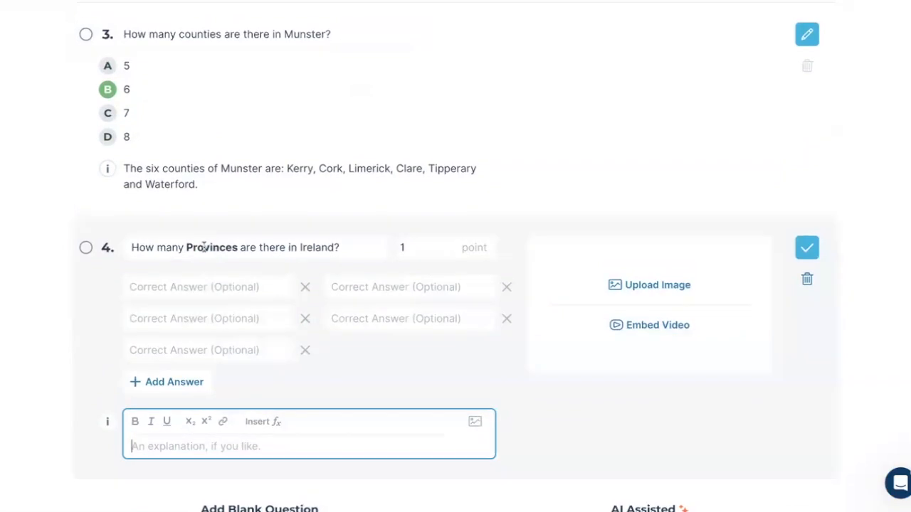
{"action": "left_click", "coordinate": [206, 243]}
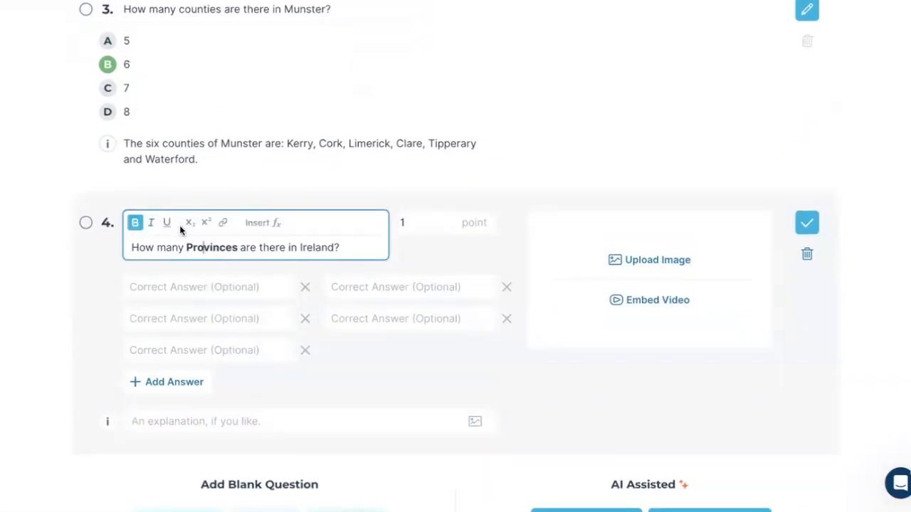
Step: Add and save a short-answer question "What is a province?" and move it above the question about the number of provinces
{"action": "scroll", "coordinate": [250, 427], "scroll_direction": "down", "scroll_amount": 1}
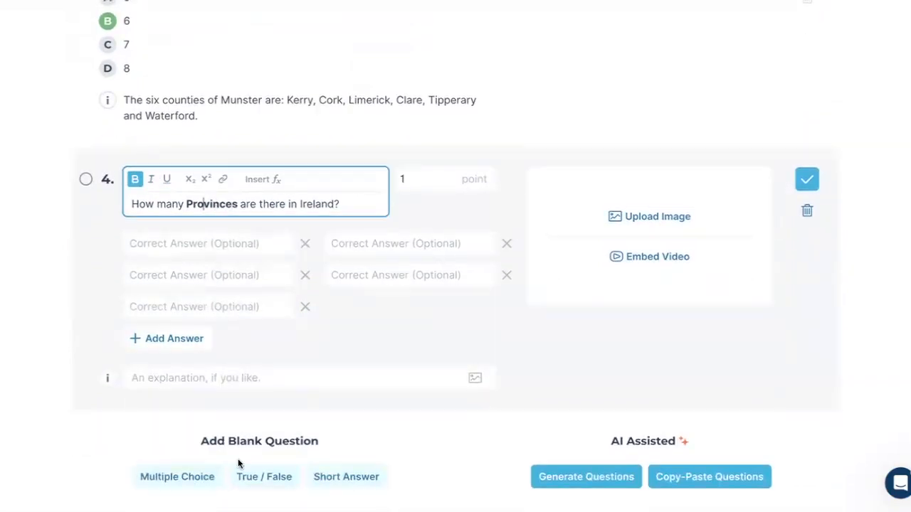
{"action": "left_click", "coordinate": [328, 479]}
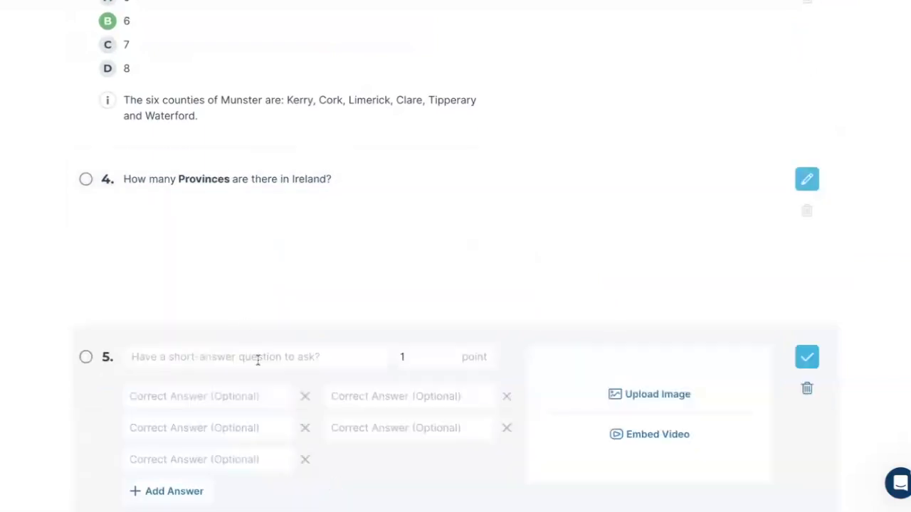
{"action": "left_click", "coordinate": [208, 366]}
{"action": "type", "text": "Wh"}
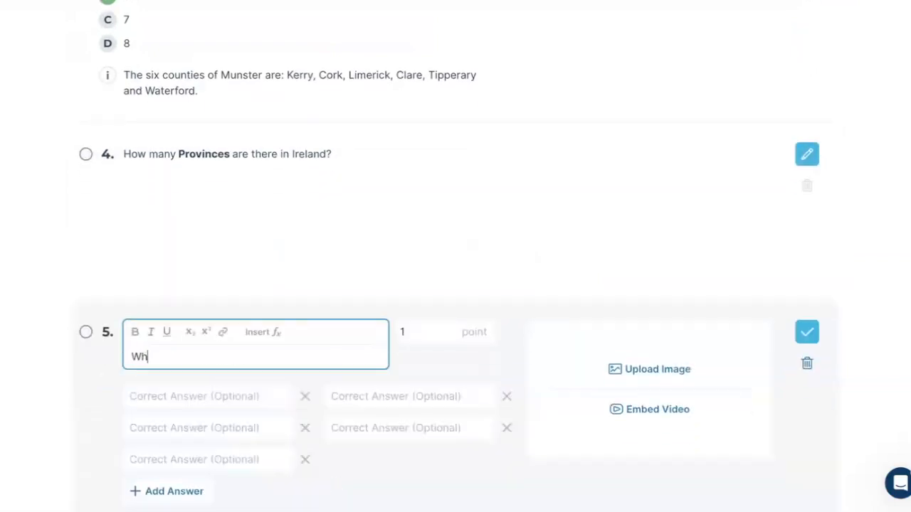
{"action": "type", "text": "at is a province?"}
{"action": "left_click", "coordinate": [413, 360]}
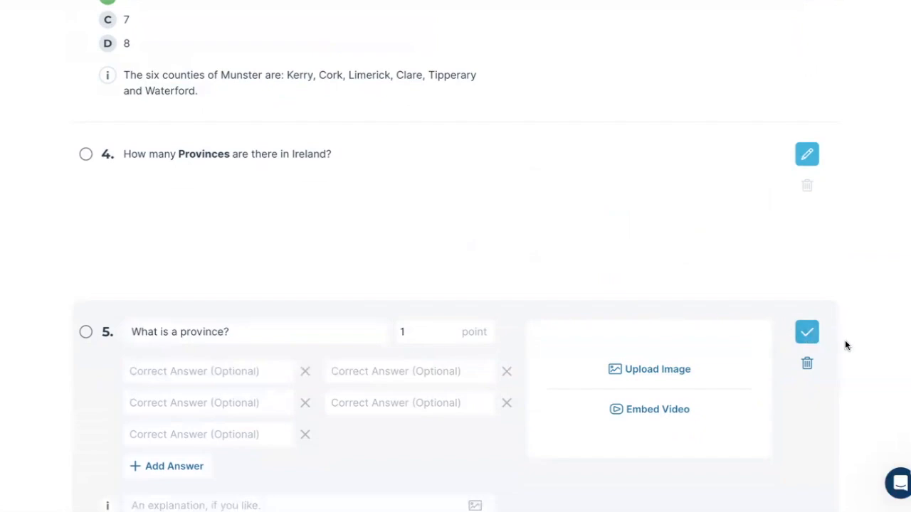
{"action": "scroll", "coordinate": [836, 343], "scroll_direction": "down", "scroll_amount": 2}
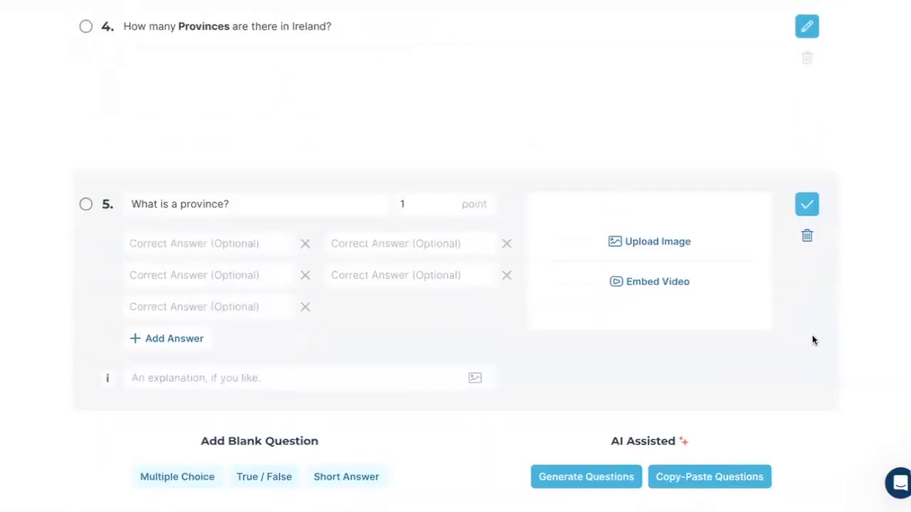
{"action": "left_click", "coordinate": [807, 205]}
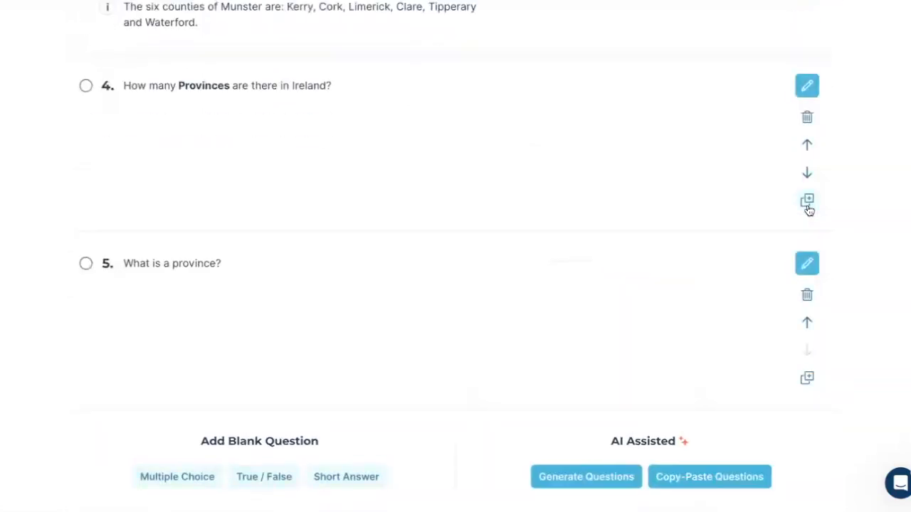
{"action": "left_click", "coordinate": [807, 323]}
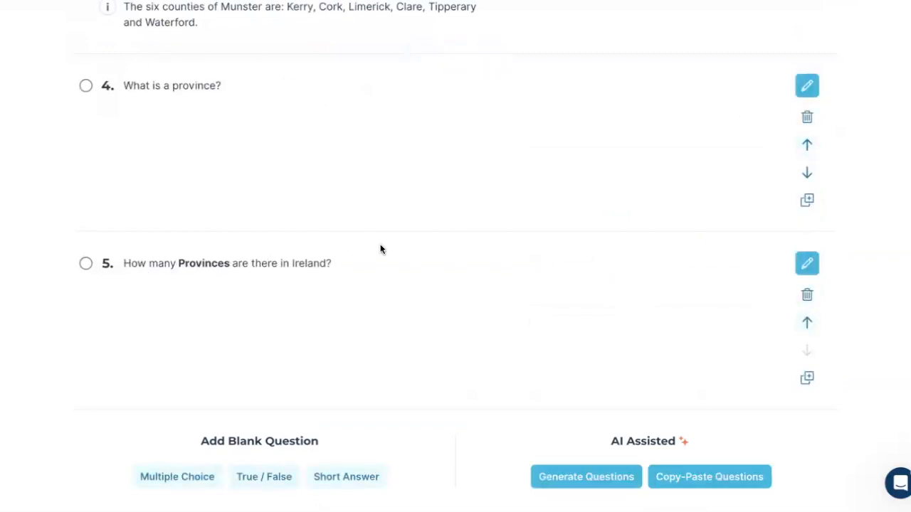
Step: Give question 5 the explanation "4 or four... these are: Munster, Leinster, Connaught and Ulster."
{"action": "left_click", "coordinate": [807, 86]}
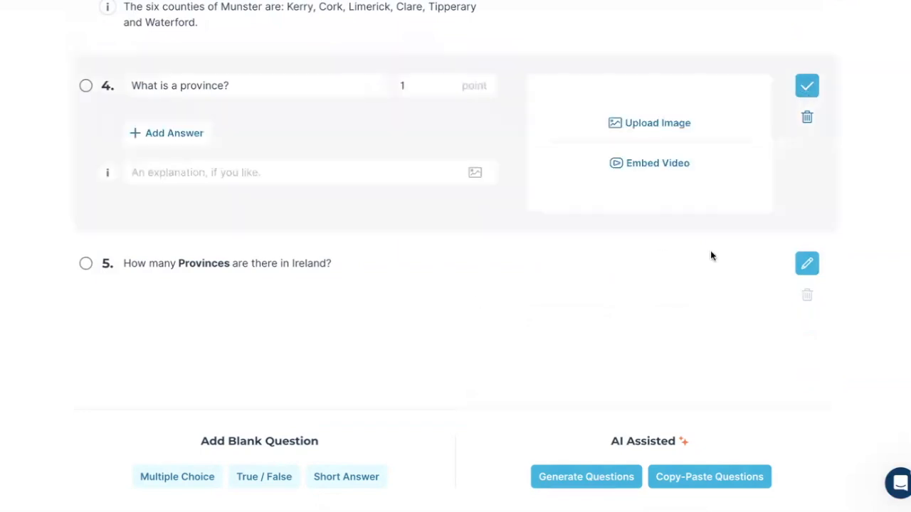
{"action": "left_click", "coordinate": [806, 264]}
{"action": "left_click", "coordinate": [204, 352]}
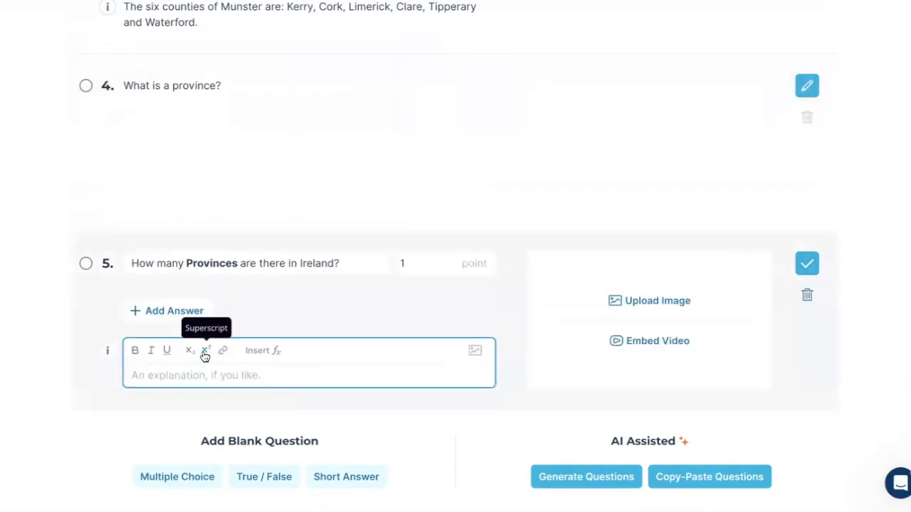
{"action": "type", "text": "4 or four... these are: Munster, Leinster, Connaught and Ulster."}
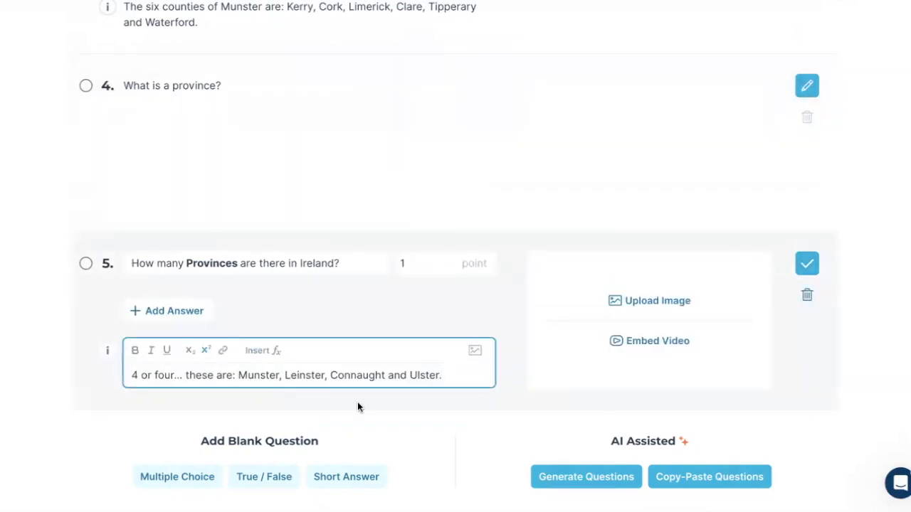
{"action": "left_click", "coordinate": [888, 279]}
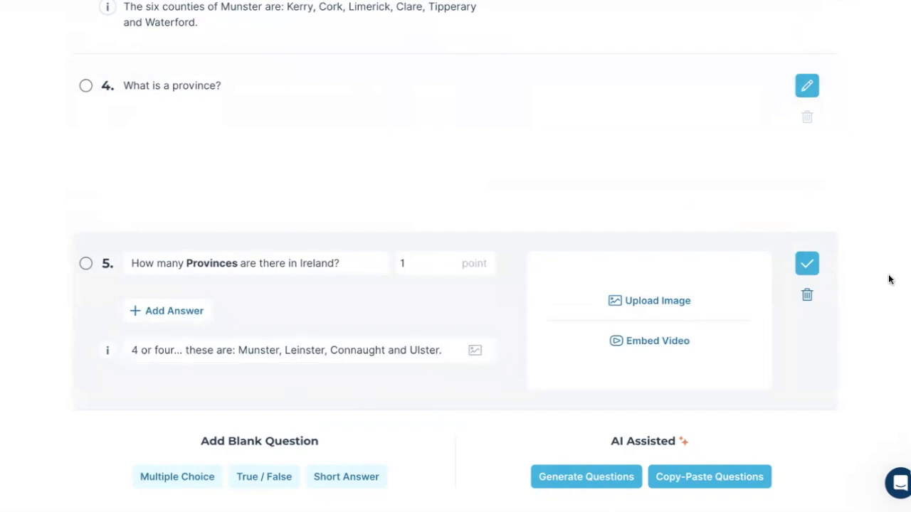
{"action": "scroll", "coordinate": [589, 76], "scroll_direction": "up", "scroll_amount": 10}
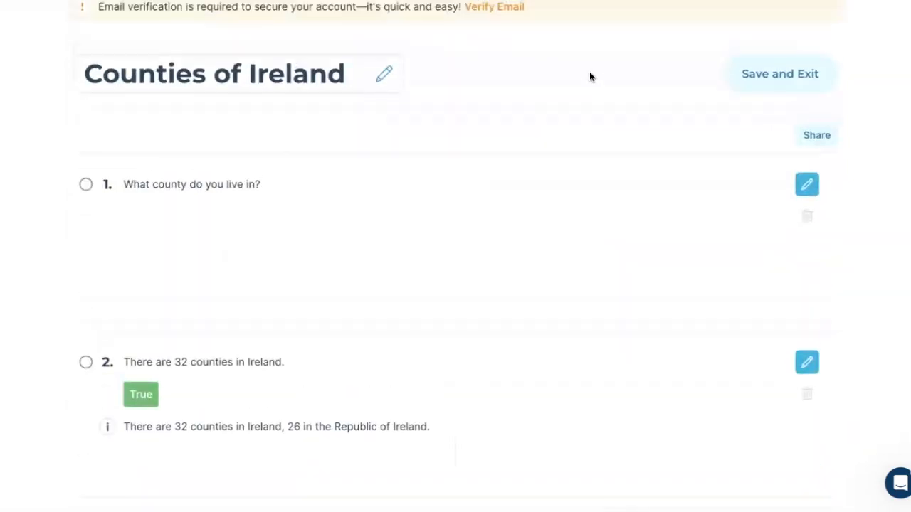
{"action": "scroll", "coordinate": [589, 76], "scroll_direction": "up", "scroll_amount": 1}
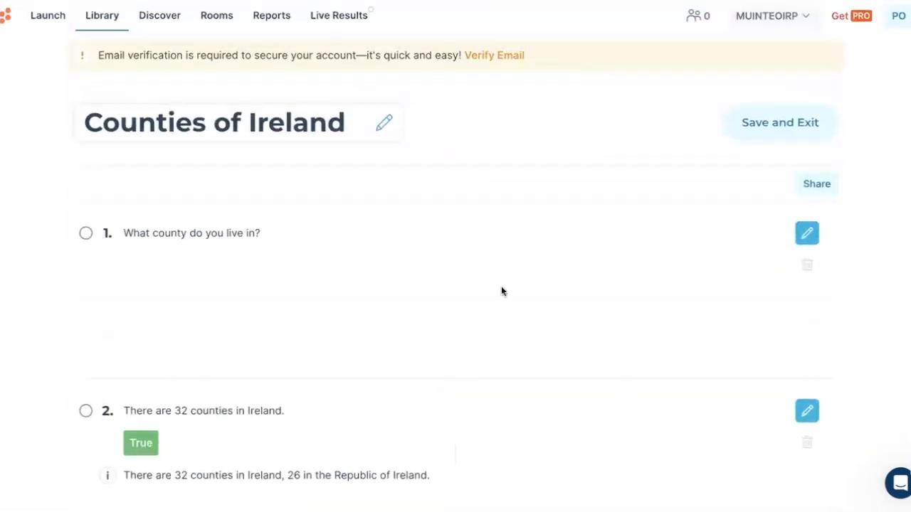